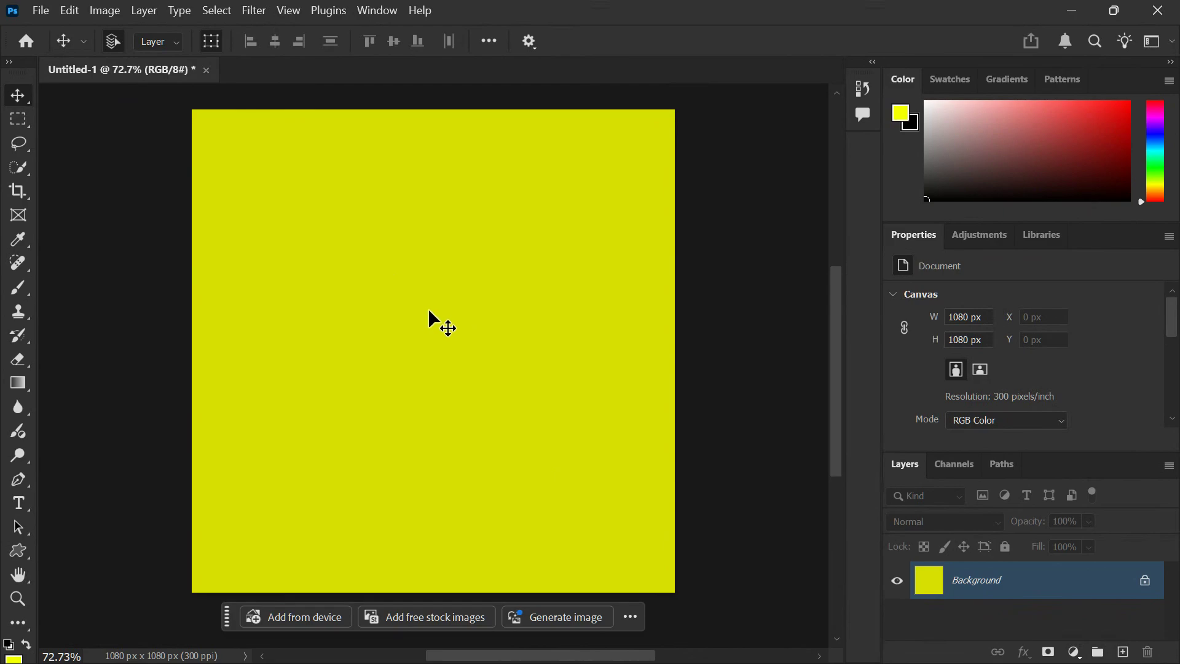
# Draw a left-pointing arrow about 436 px long near the canvas's upper edge with the Line Tool.
pyautogui.click(18, 551)
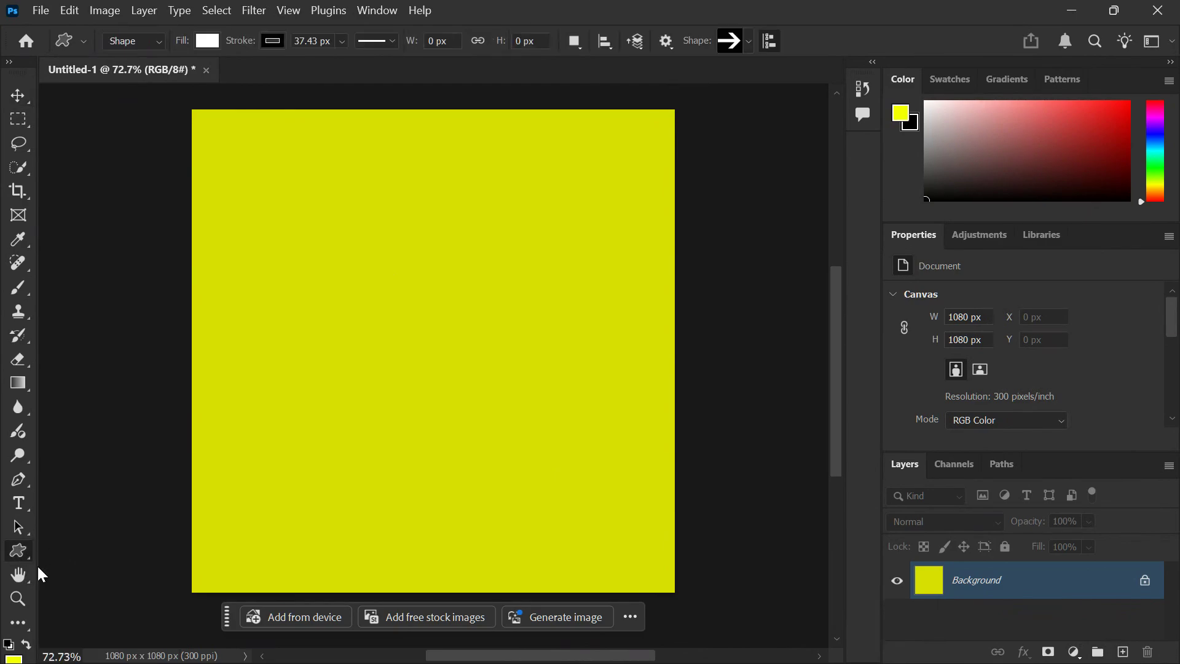
pyautogui.click(22, 550)
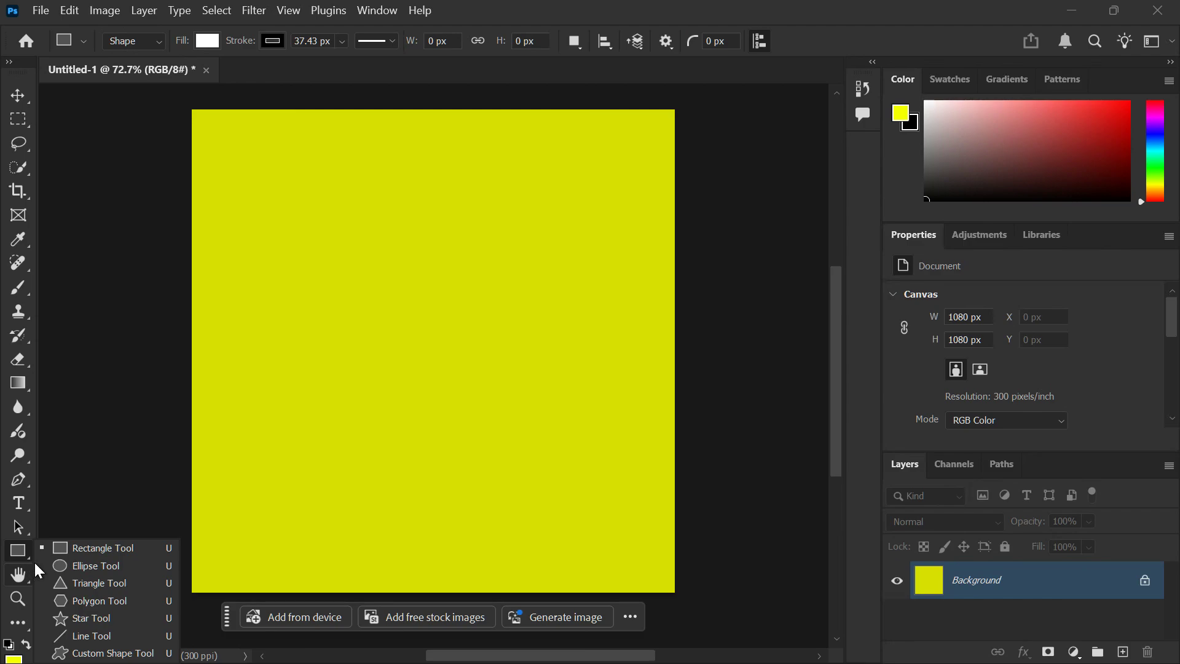
pyautogui.click(111, 636)
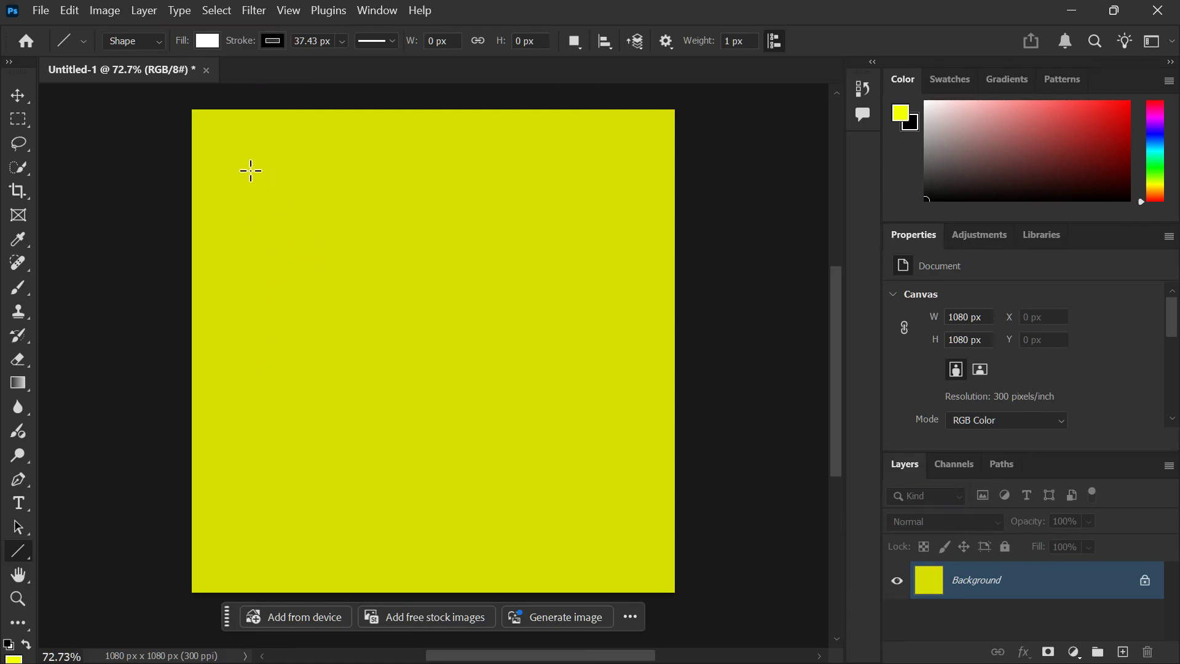
pyautogui.moveTo(259, 151); pyautogui.dragTo(452, 169)
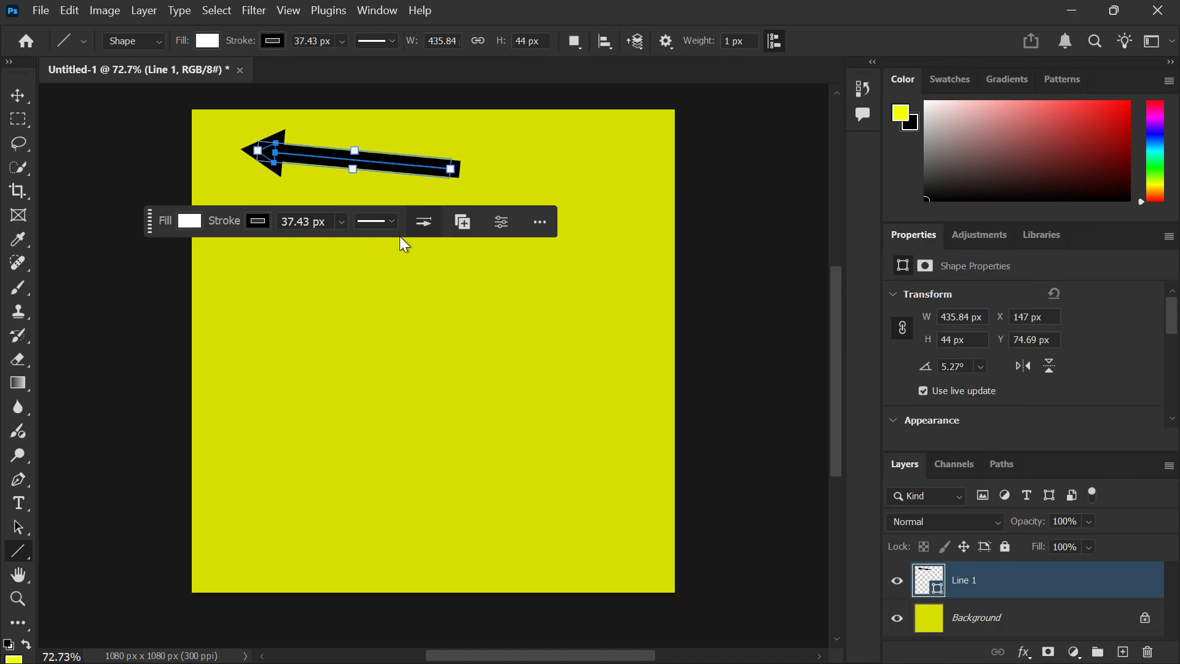
pyautogui.press('Return')
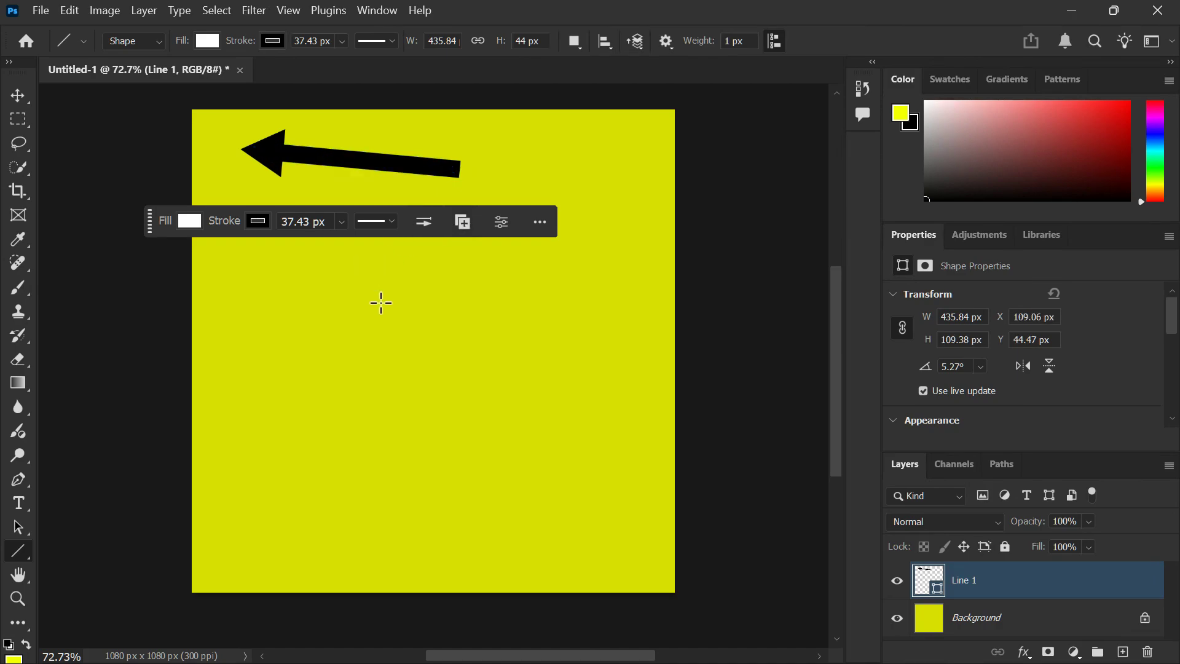
# Thicken the arrow's stroke to 77.43 px.
pyautogui.rightClick(12, 549)
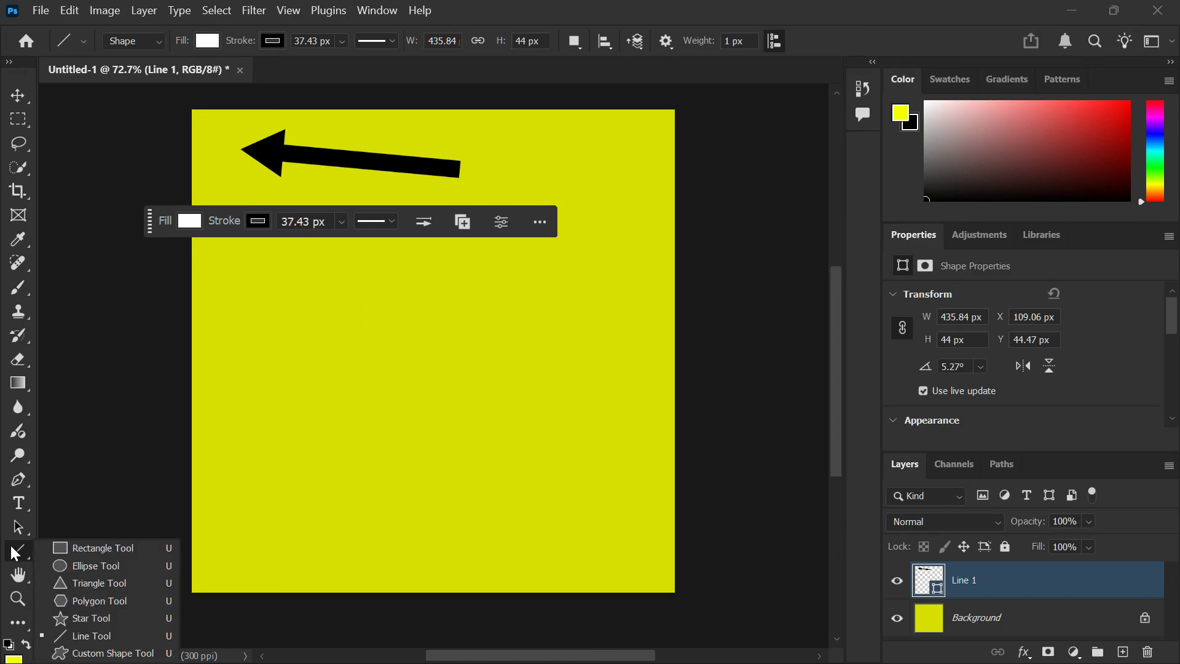
pyautogui.click(115, 639)
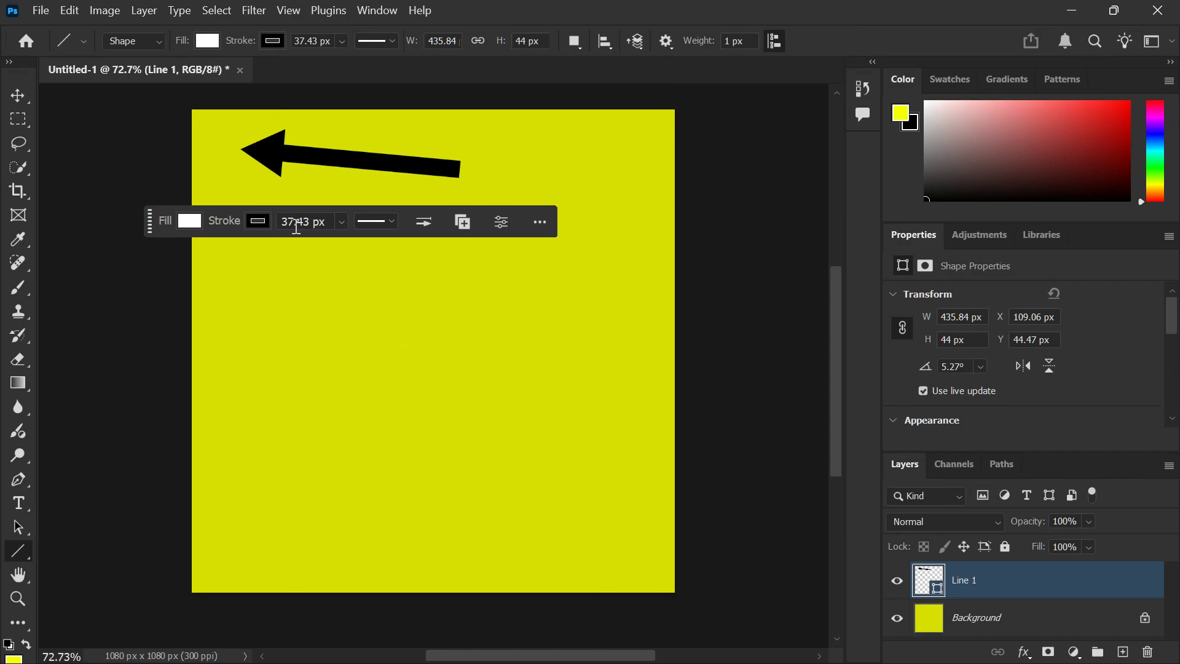
pyautogui.moveTo(220, 227)
pyautogui.mouseDown()
pyautogui.moveTo(243, 227)
pyautogui.moveTo(198, 238)
pyautogui.moveTo(265, 253)
pyautogui.moveTo(246, 251)
pyautogui.mouseUp()
# Switch the arrow's arrowhead from the start of the line to its end so it points right.
pyautogui.rightClick(19, 549)
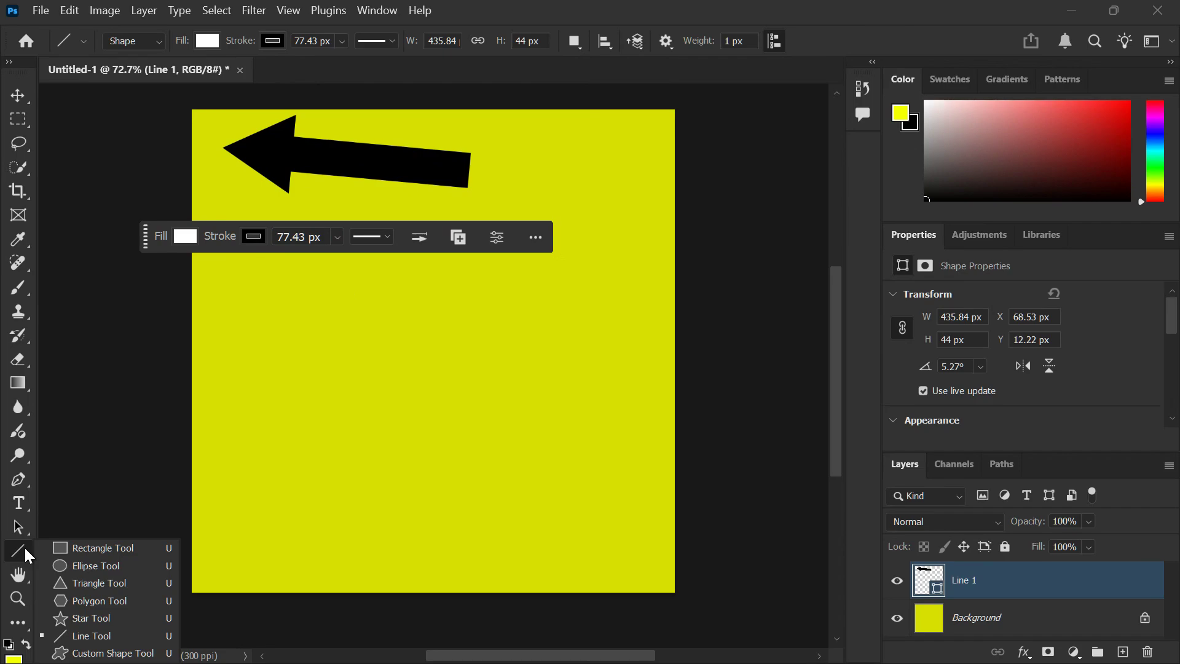
pyautogui.click(94, 630)
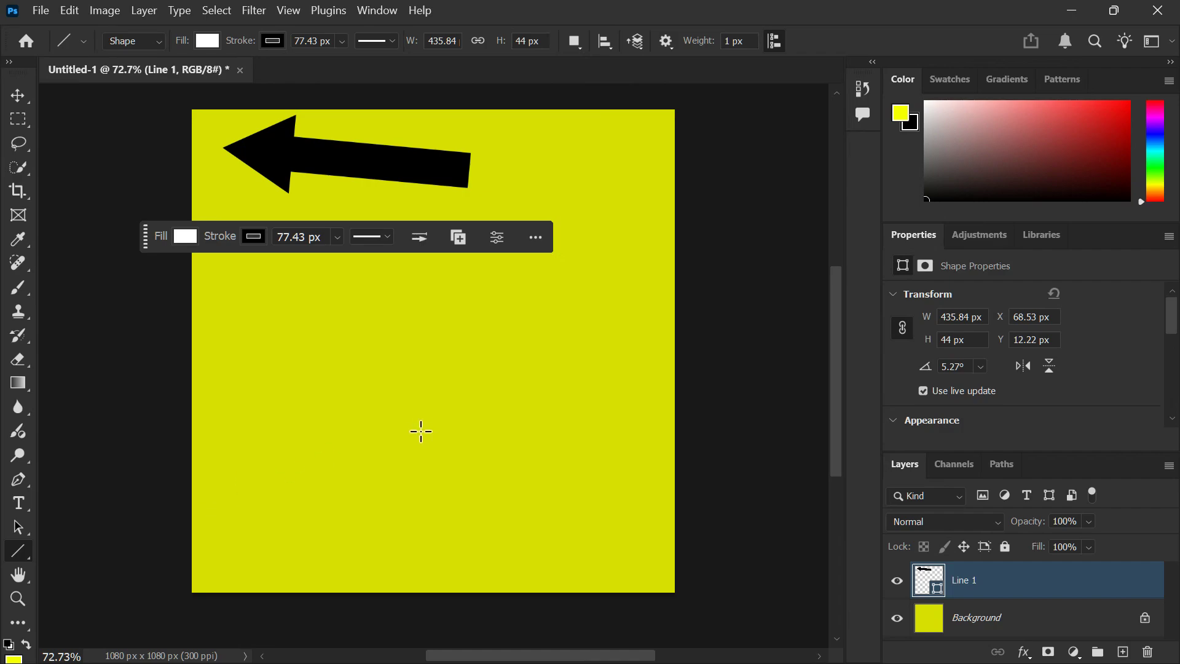
pyautogui.click(416, 237)
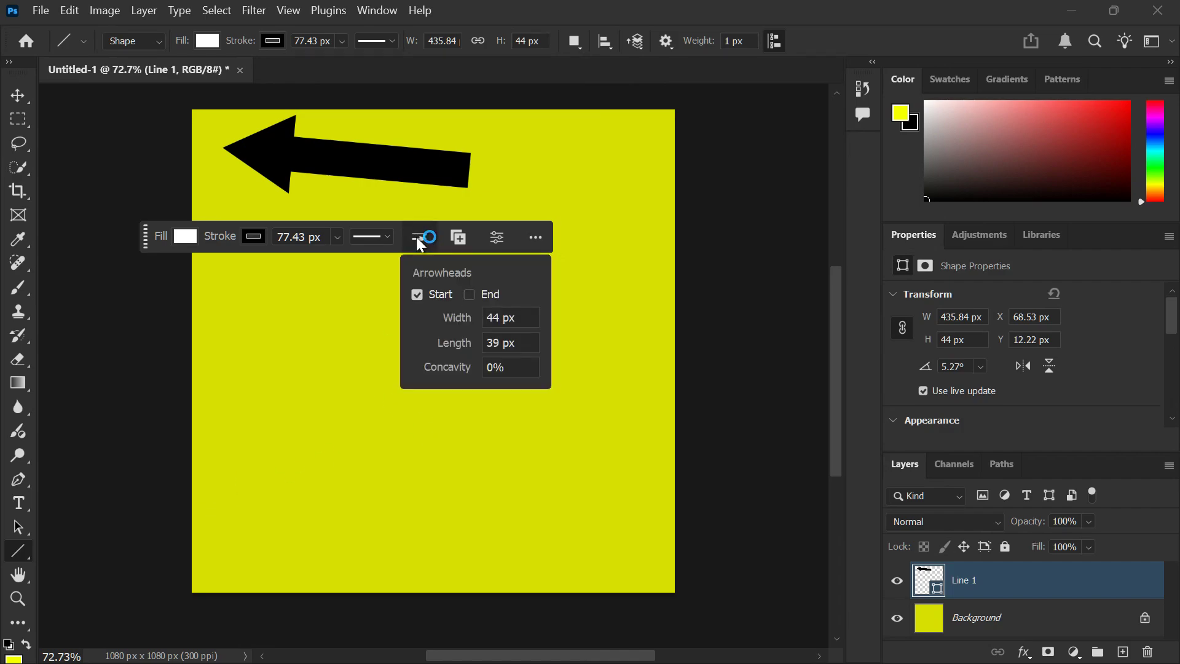
pyautogui.click(465, 296)
pyautogui.click(423, 301)
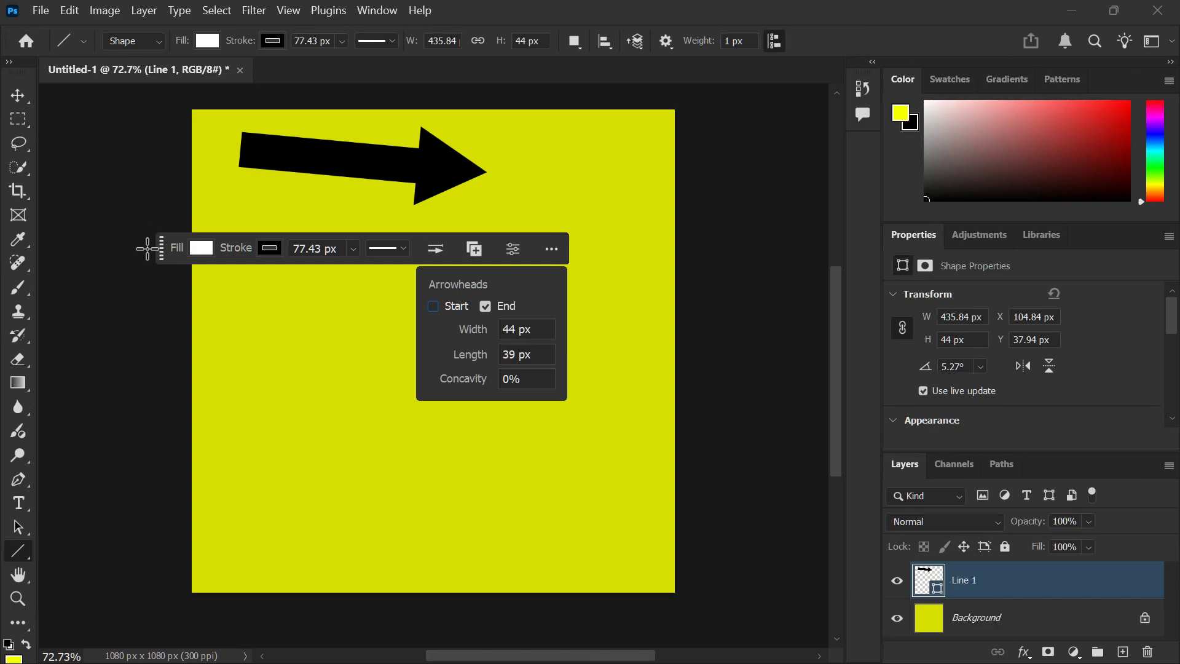
pyautogui.moveTo(159, 249); pyautogui.dragTo(264, 402)
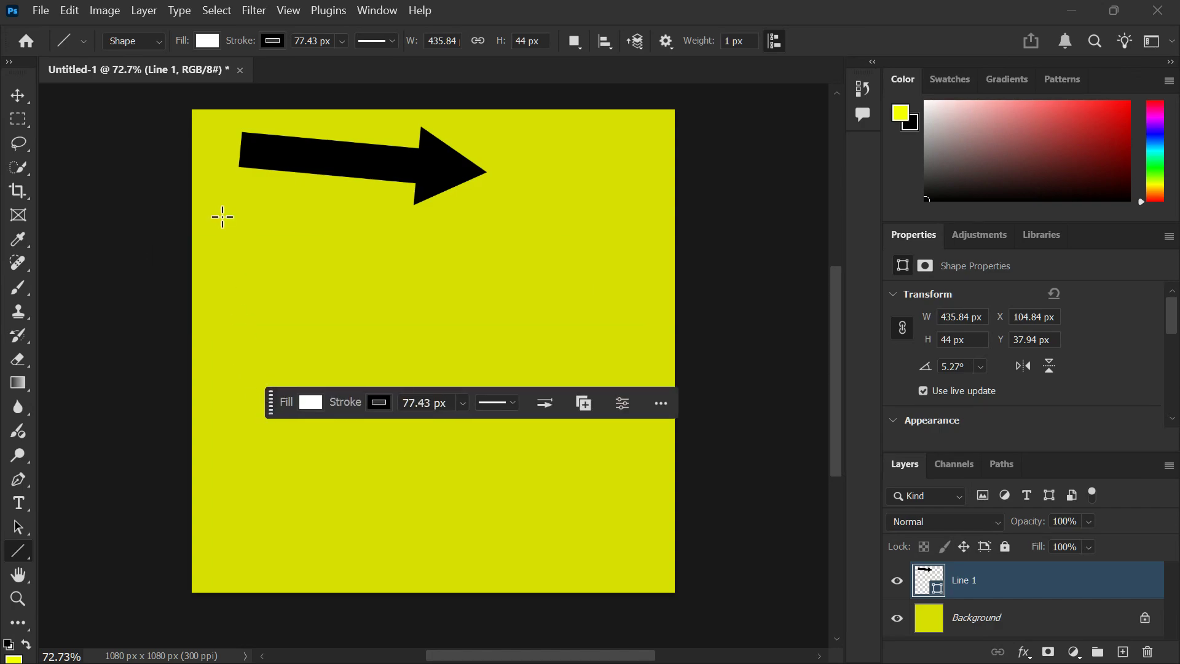
# Keep the drawing mode on Shape and set the arrow's stroke width to 78.37 px.
pyautogui.click(130, 34)
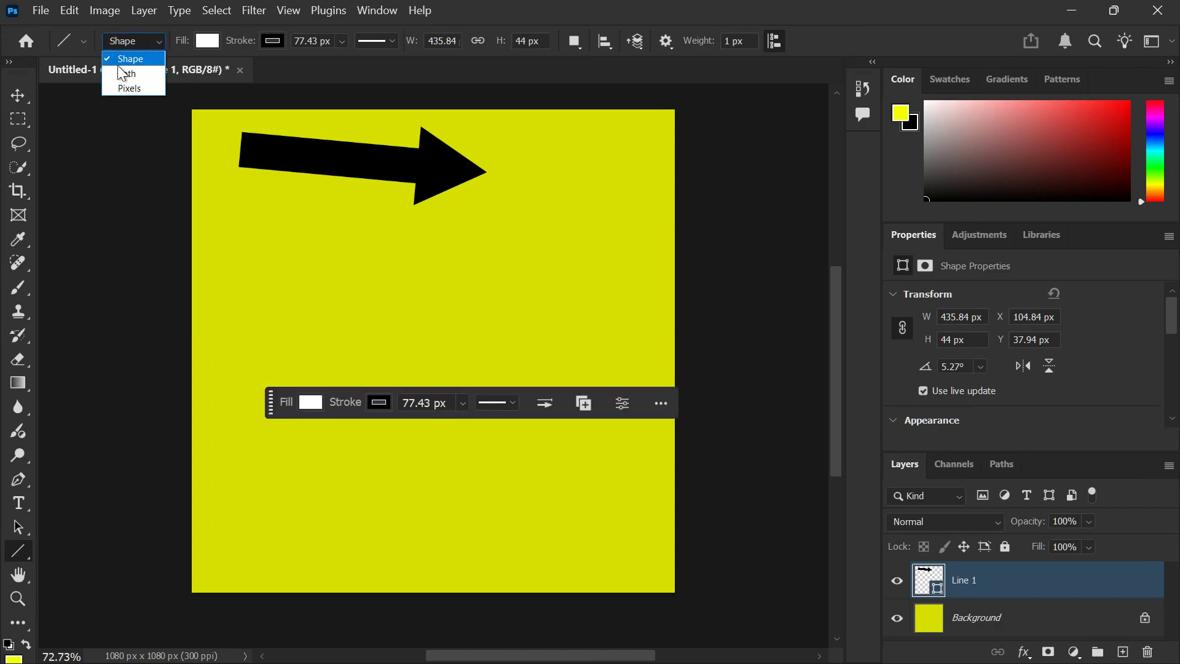
pyautogui.click(139, 57)
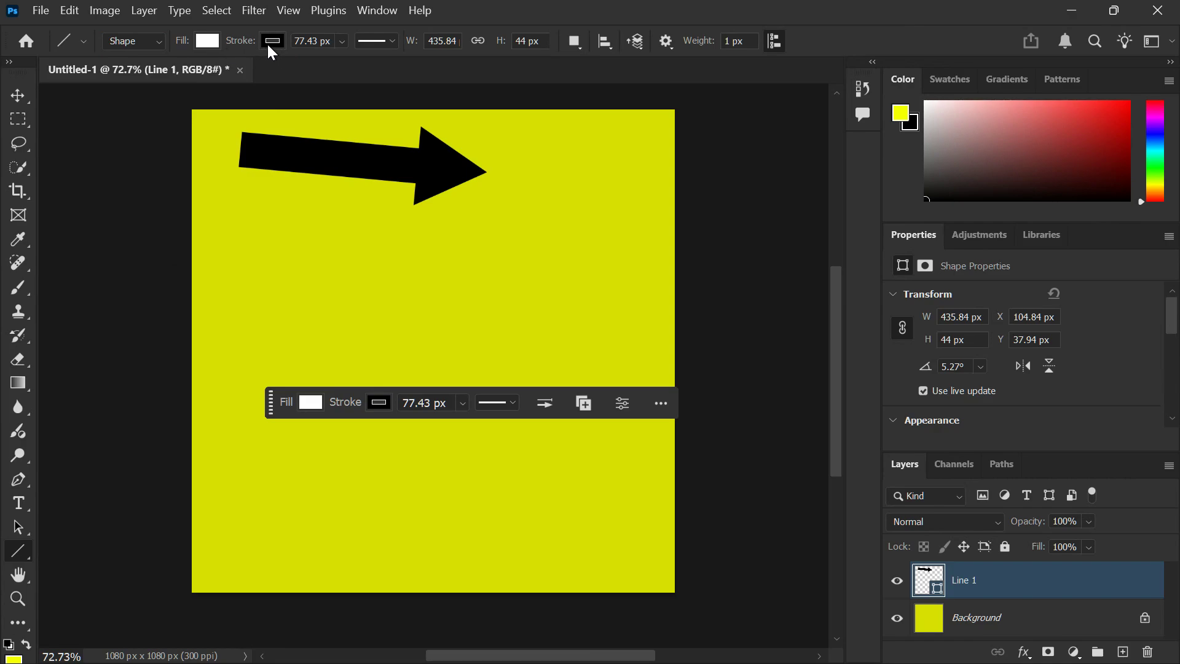
pyautogui.click(342, 40)
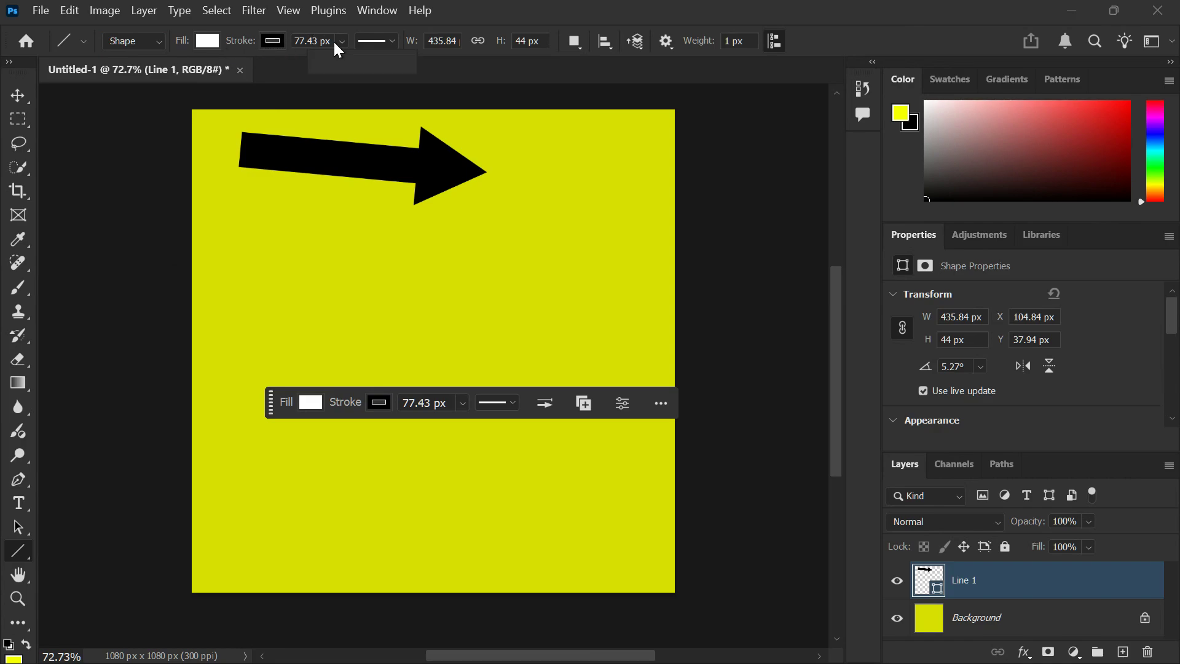
pyautogui.moveTo(345, 59)
pyautogui.mouseDown()
pyautogui.moveTo(321, 66)
pyautogui.moveTo(360, 75)
pyautogui.mouseUp()
# Draw a right-pointing arrow about 576 px long with a start arrowhead, and below it a double-headed one about 728 px long.
pyautogui.click(667, 40)
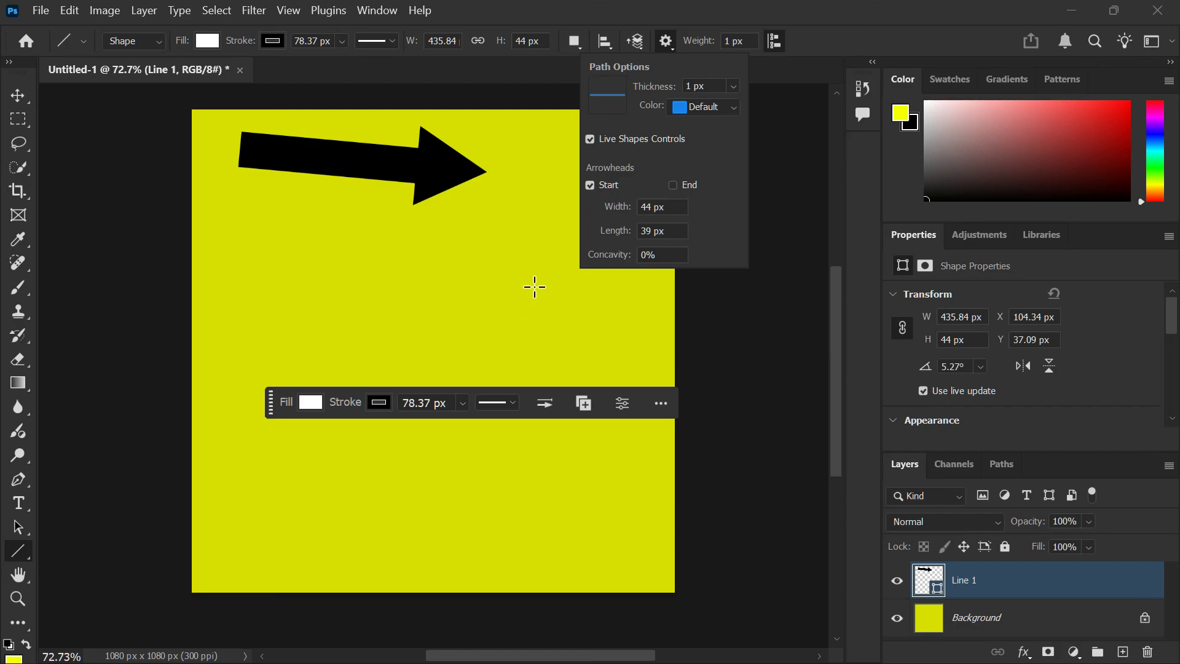
pyautogui.moveTo(535, 286); pyautogui.dragTo(277, 294)
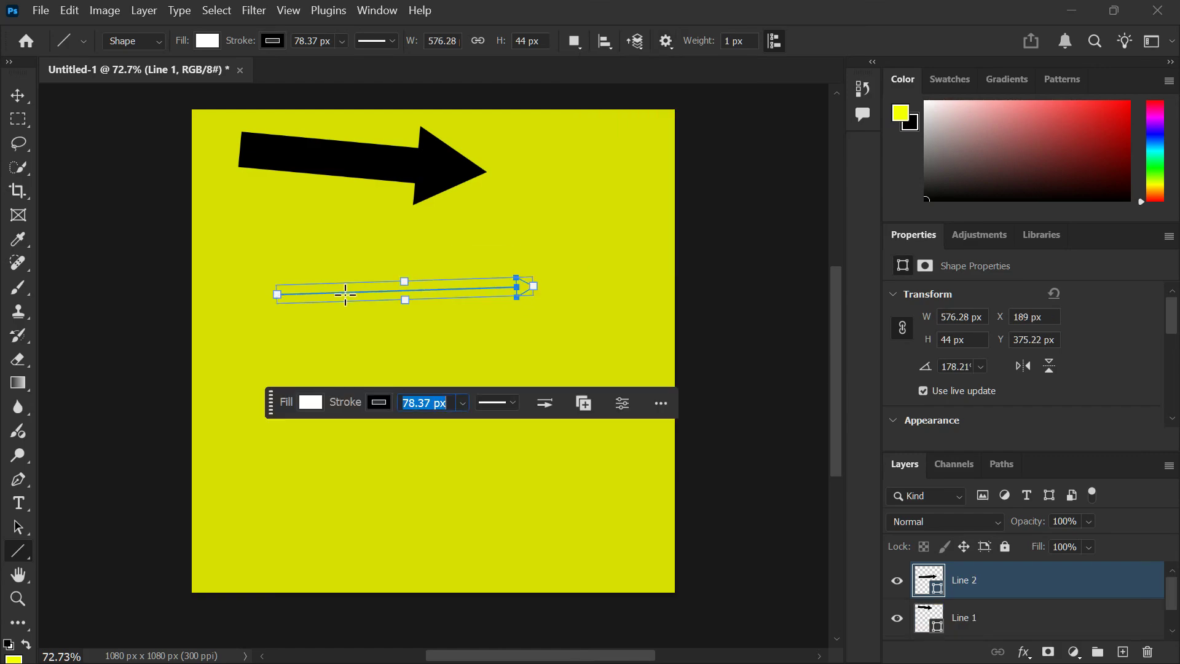
pyautogui.click(665, 42)
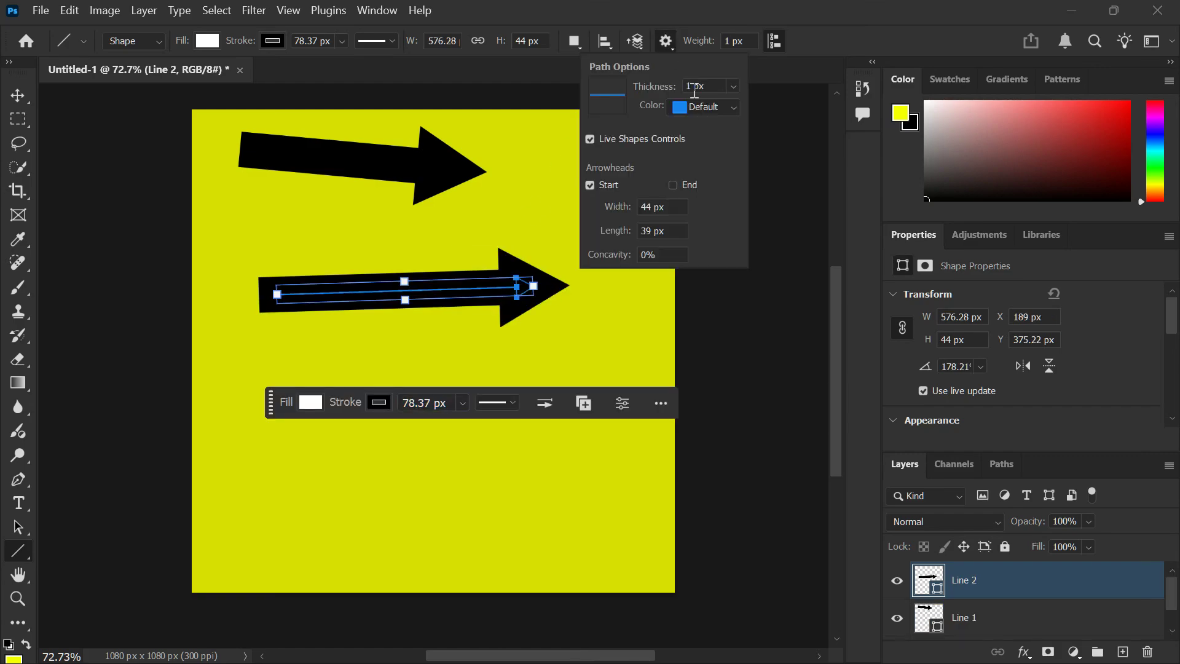
pyautogui.click(678, 182)
pyautogui.moveTo(563, 354); pyautogui.dragTo(239, 363)
# With only the end arrowhead enabled, draw a left-pointing arrow about 704 px long and a right-pointing one about 710 px long below the others.
pyautogui.click(663, 42)
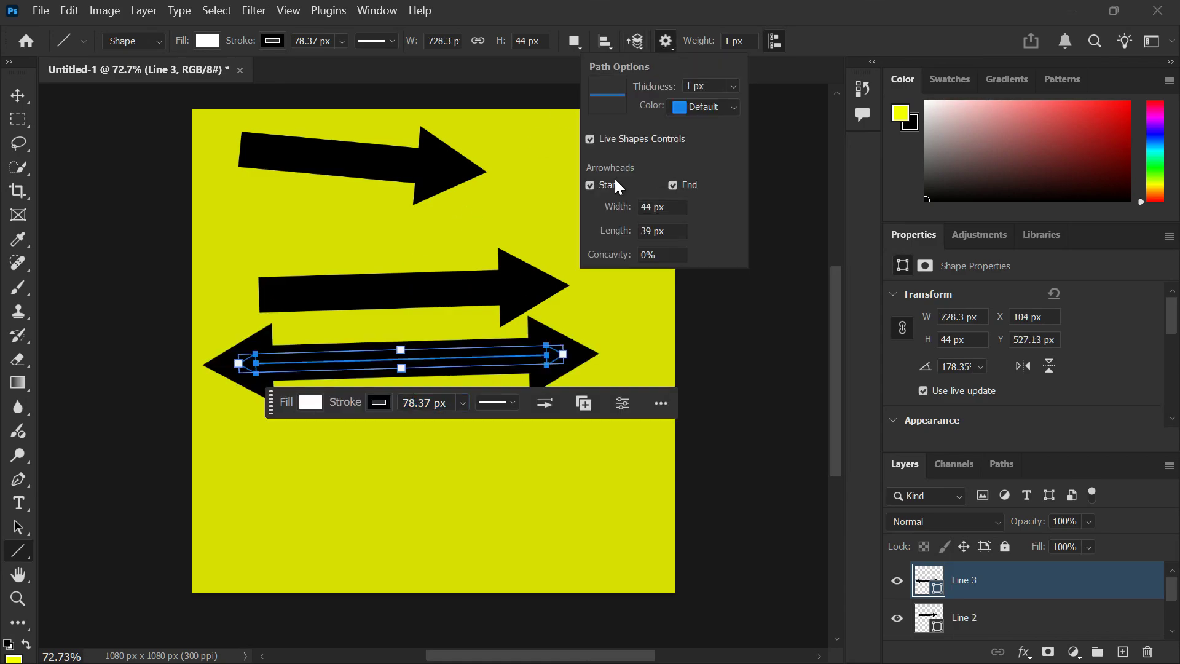
pyautogui.moveTo(569, 447); pyautogui.dragTo(254, 457)
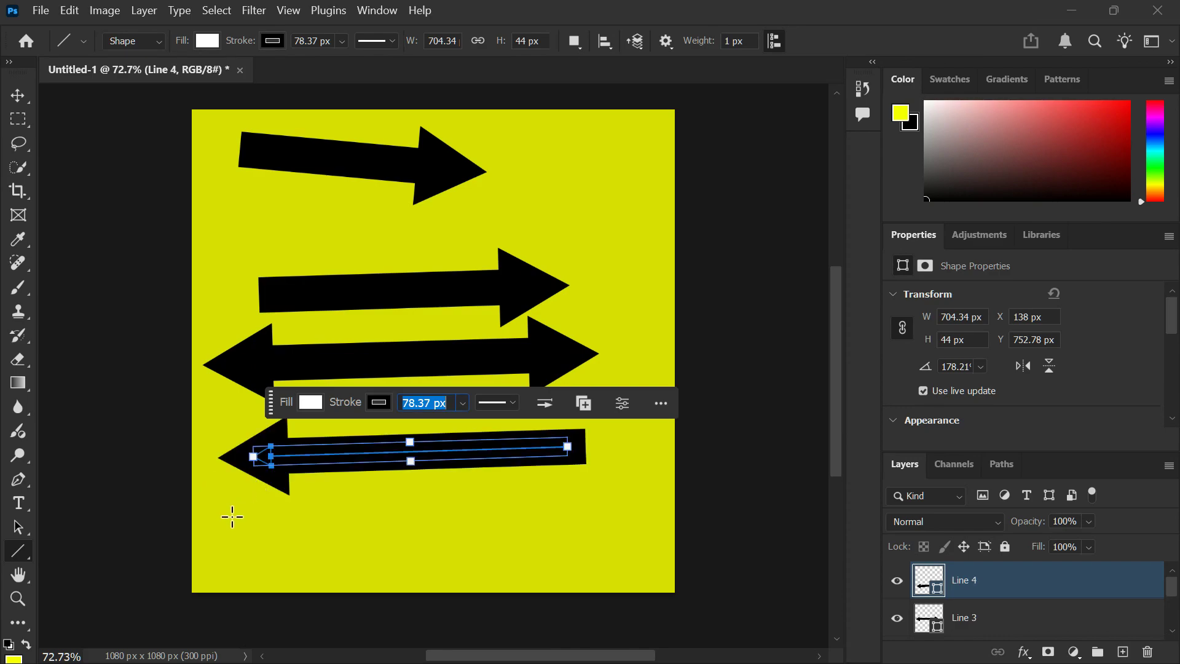
pyautogui.moveTo(231, 517); pyautogui.dragTo(548, 511)
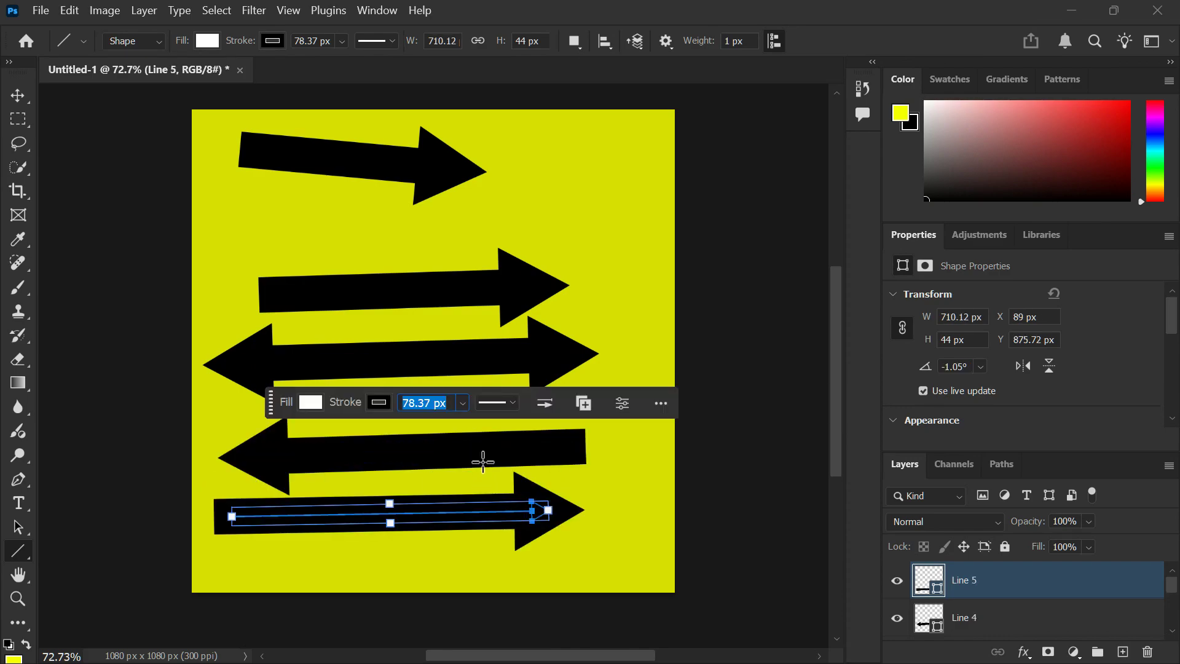
pyautogui.click(545, 404)
pyautogui.click(666, 41)
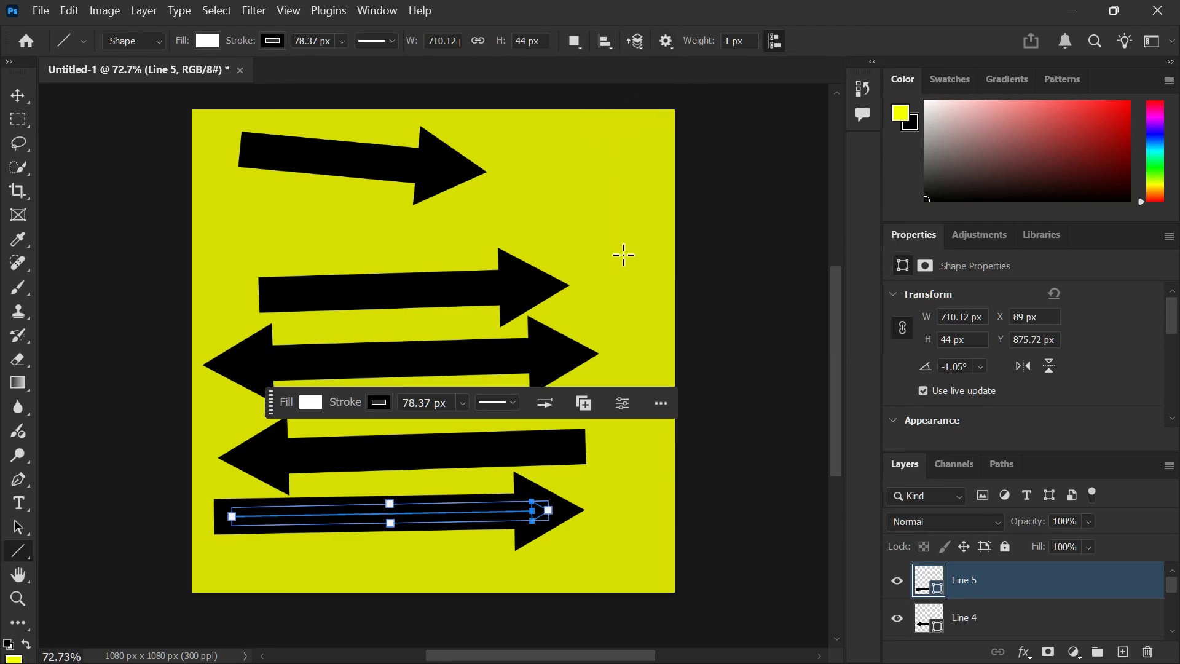
pyautogui.click(608, 212)
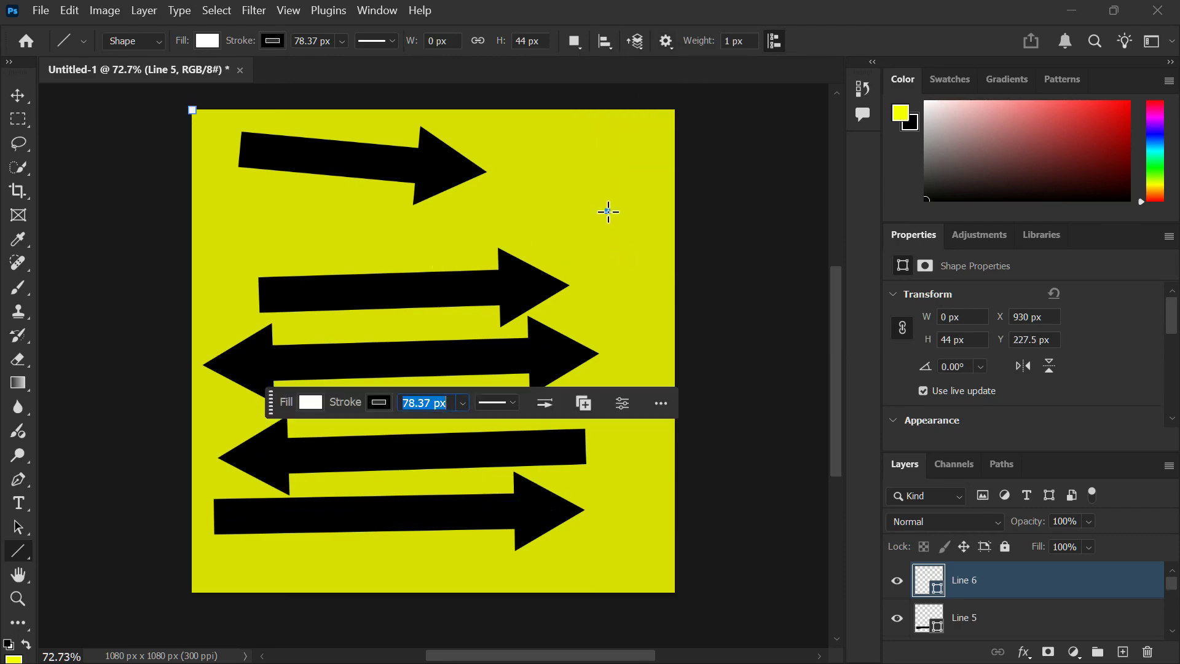
pyautogui.moveTo(608, 211)
pyautogui.mouseDown()
pyautogui.moveTo(521, 211)
pyautogui.moveTo(613, 214)
pyautogui.mouseUp()
pyautogui.moveTo(343, 214); pyautogui.dragTo(534, 214)
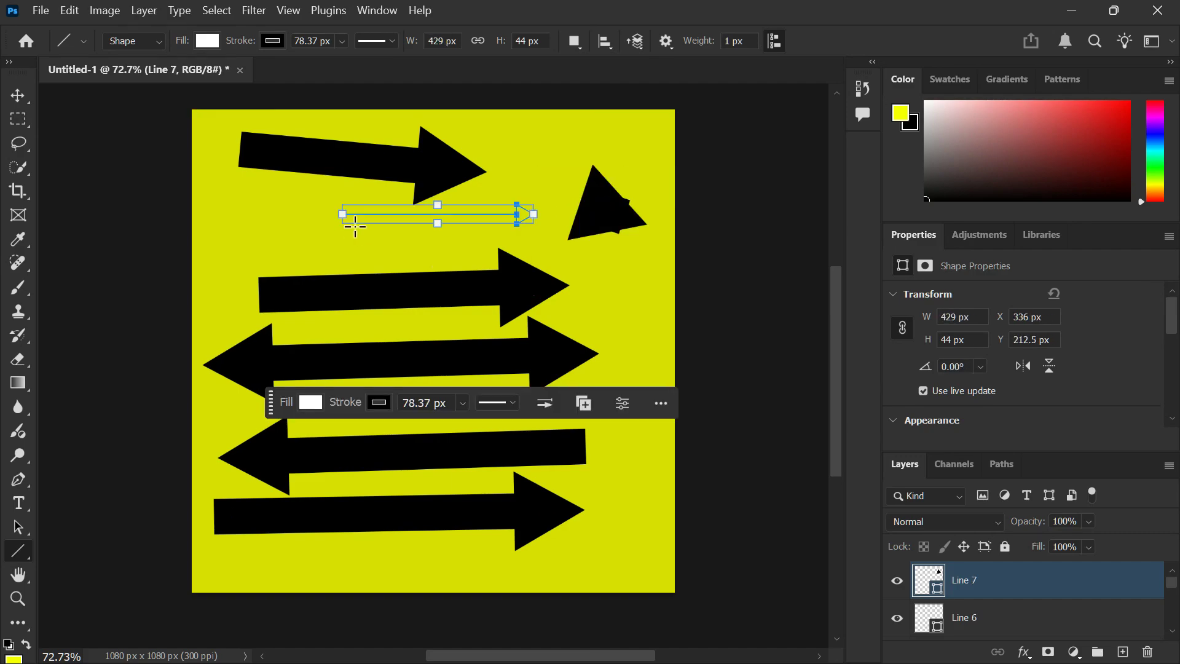
pyautogui.hotkey('ctrl', 'z')
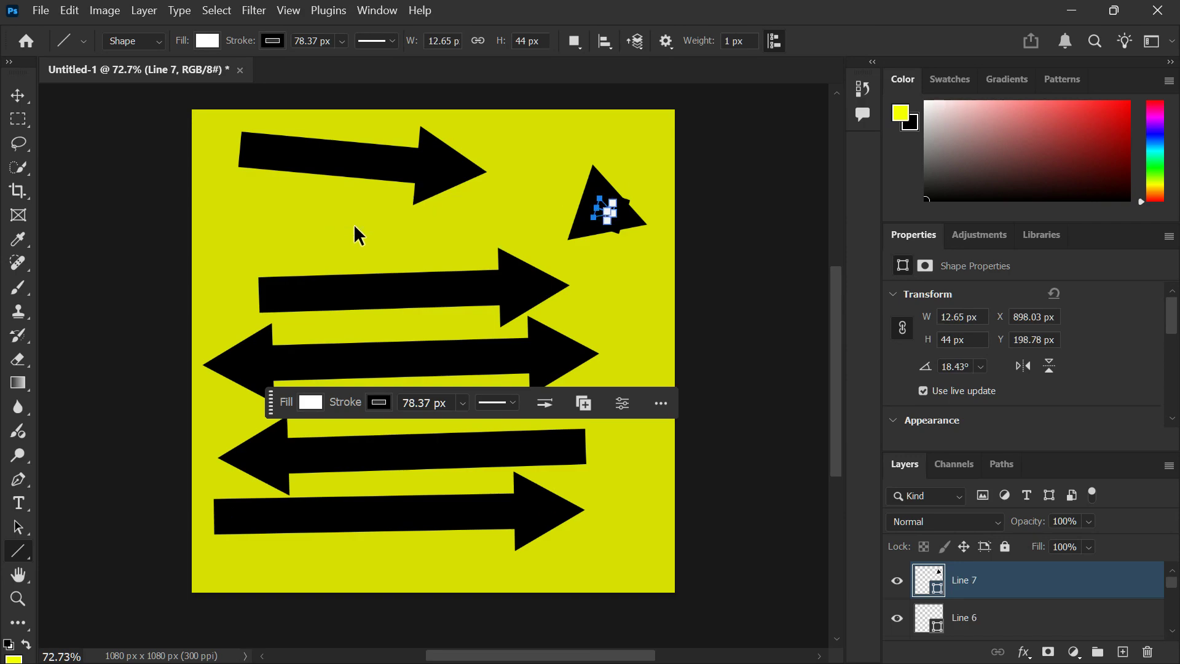
pyautogui.hotkey('ctrl', 'z')
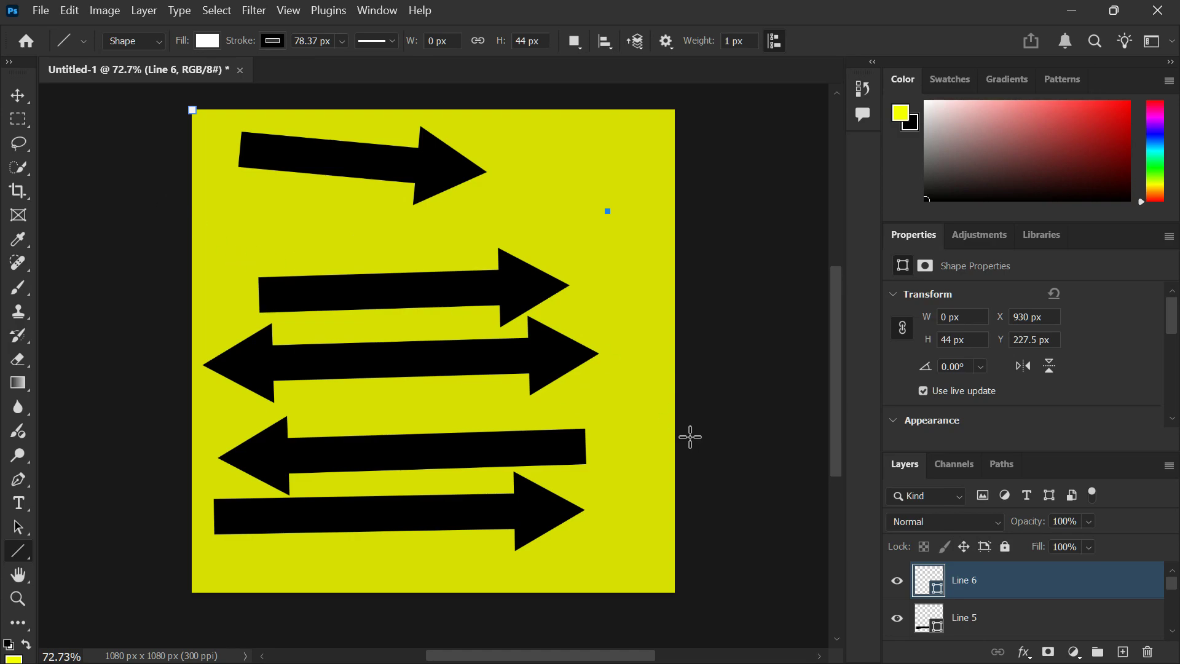
# Select all five arrows on the canvas with the Move Tool and delete them.
pyautogui.press('v')
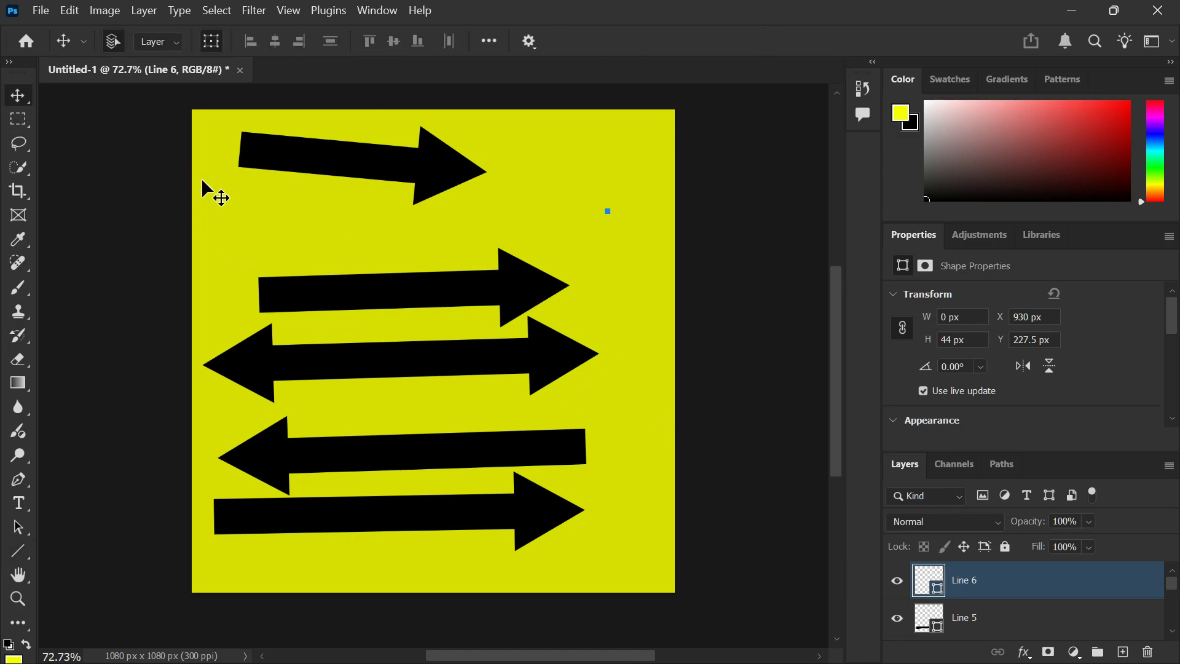
pyautogui.moveTo(205, 135); pyautogui.dragTo(577, 522)
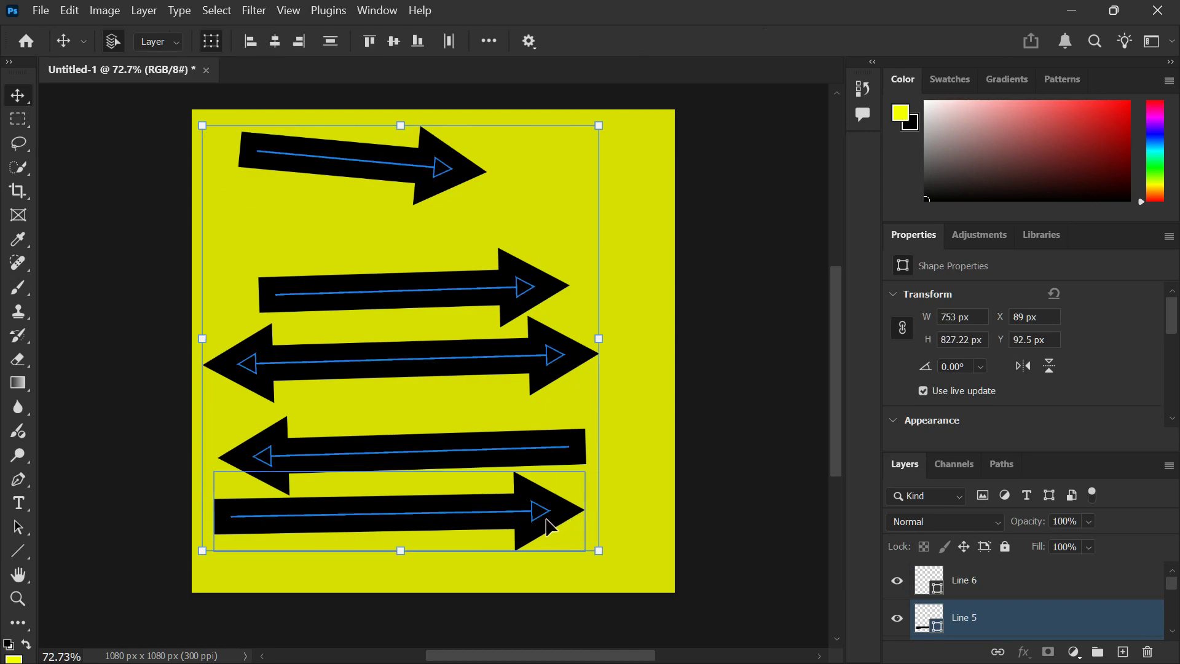
pyautogui.press('Delete')
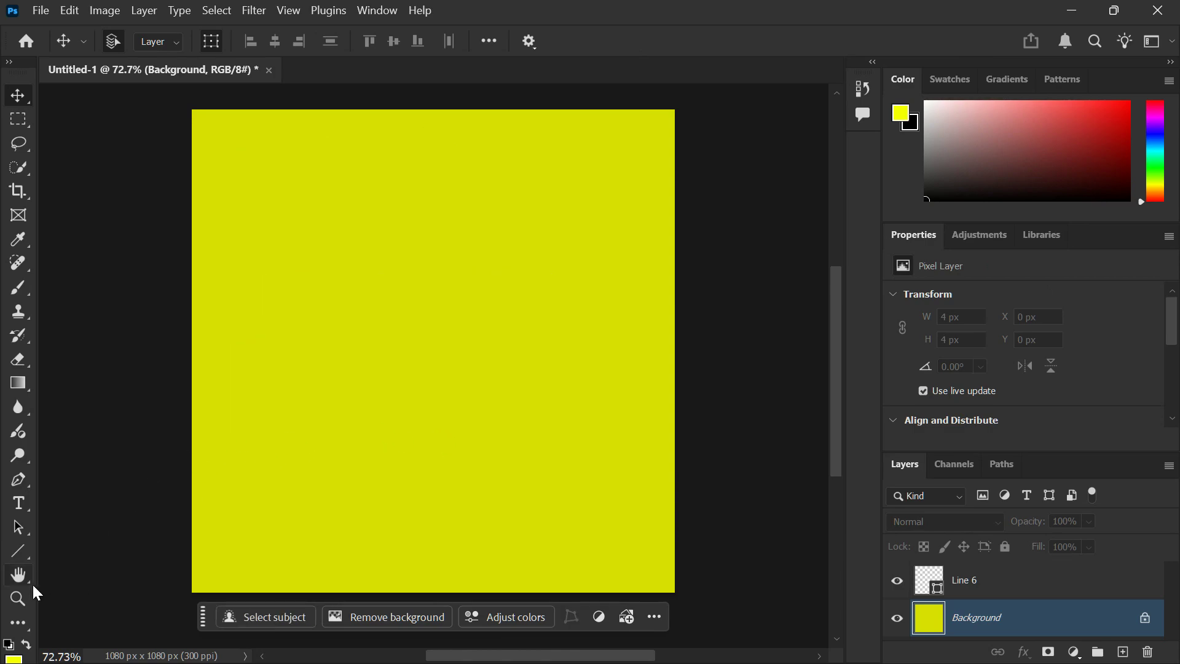
# Switch to the Custom Shape Tool, bring up its shape library and collapse the Wild Animals group.
pyautogui.click(24, 553)
pyautogui.rightClick(23, 551)
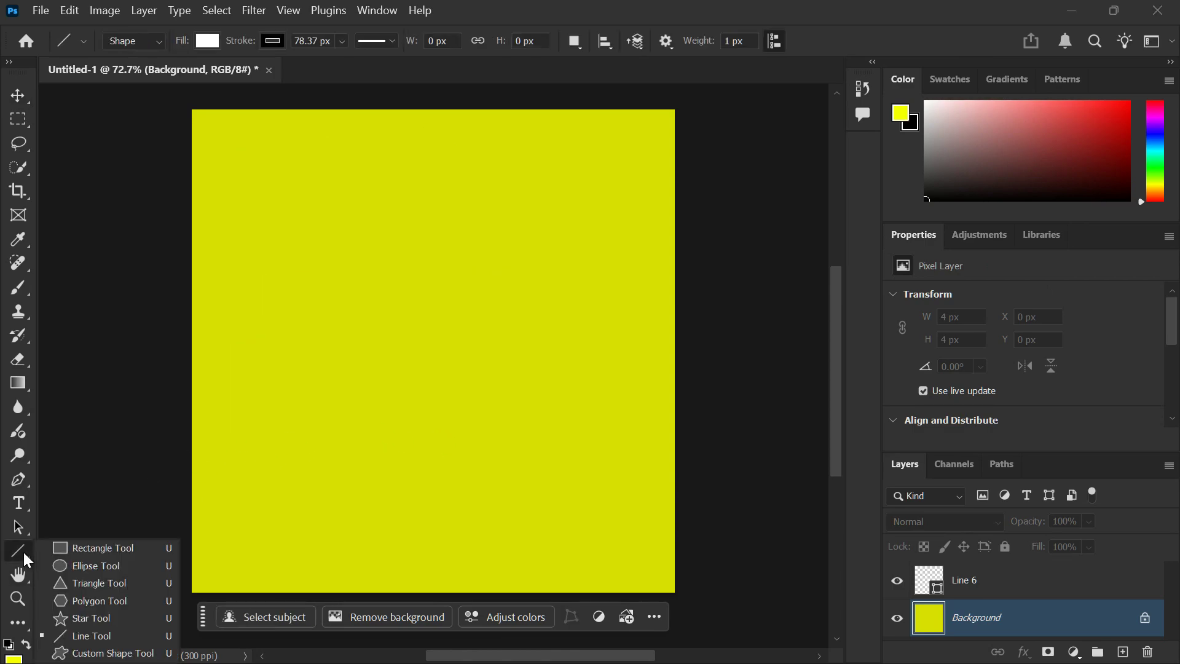
pyautogui.click(112, 654)
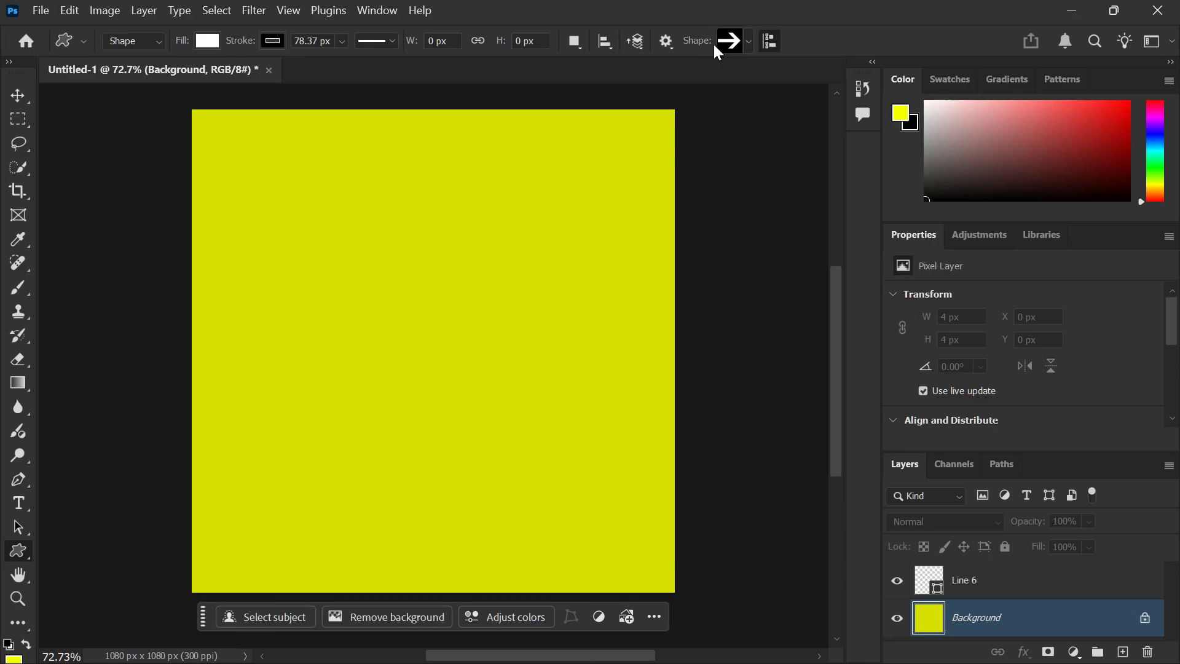
pyautogui.click(745, 40)
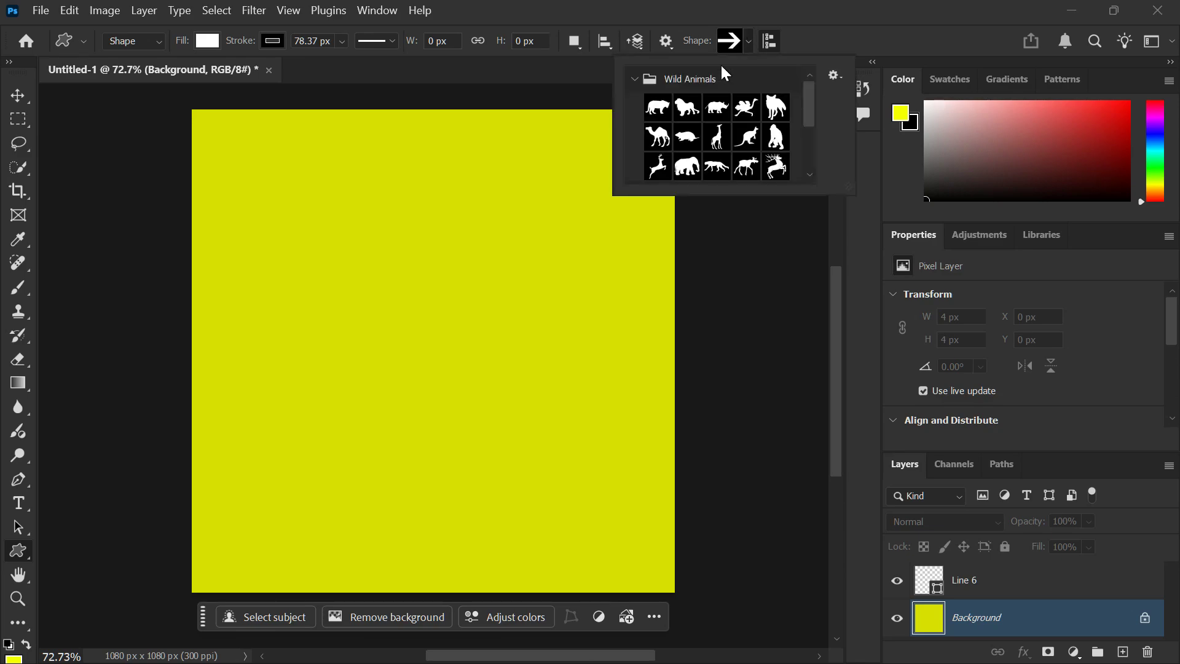
pyautogui.click(635, 79)
pyautogui.moveTo(814, 98); pyautogui.dragTo(817, 146)
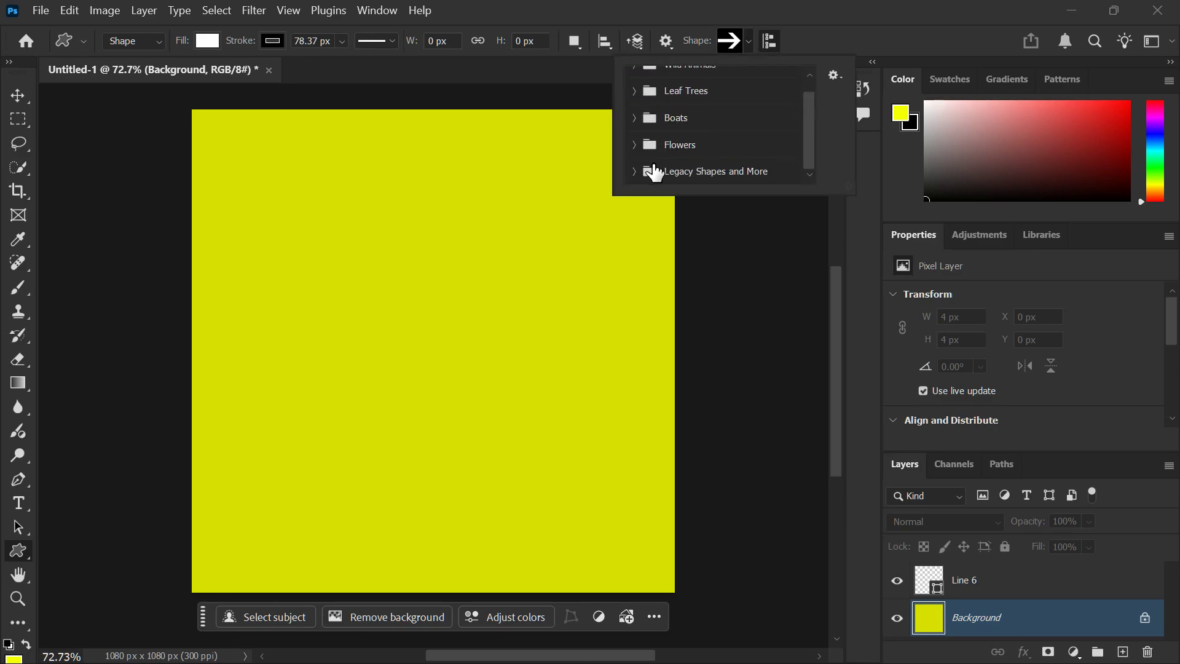
# Choose the bold right-pointing arrow from the Arrows set under Legacy Shapes and More, All Legacy Default Shapes.
pyautogui.click(633, 172)
pyautogui.scroll(-2, 724, 160)
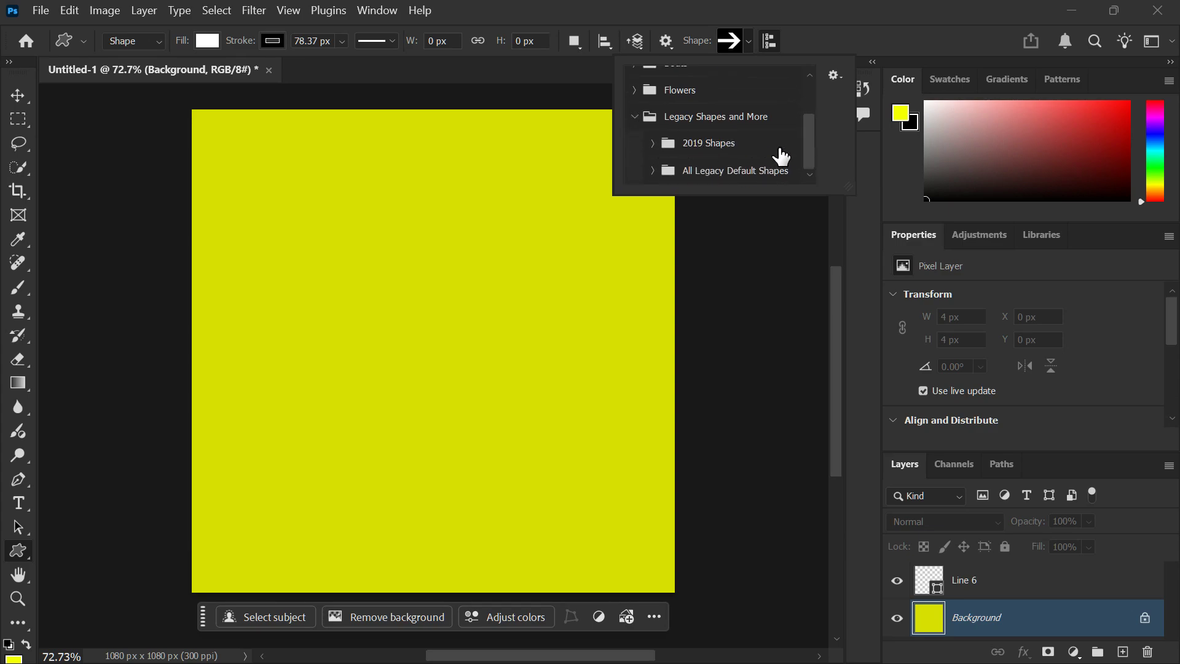
pyautogui.click(738, 171)
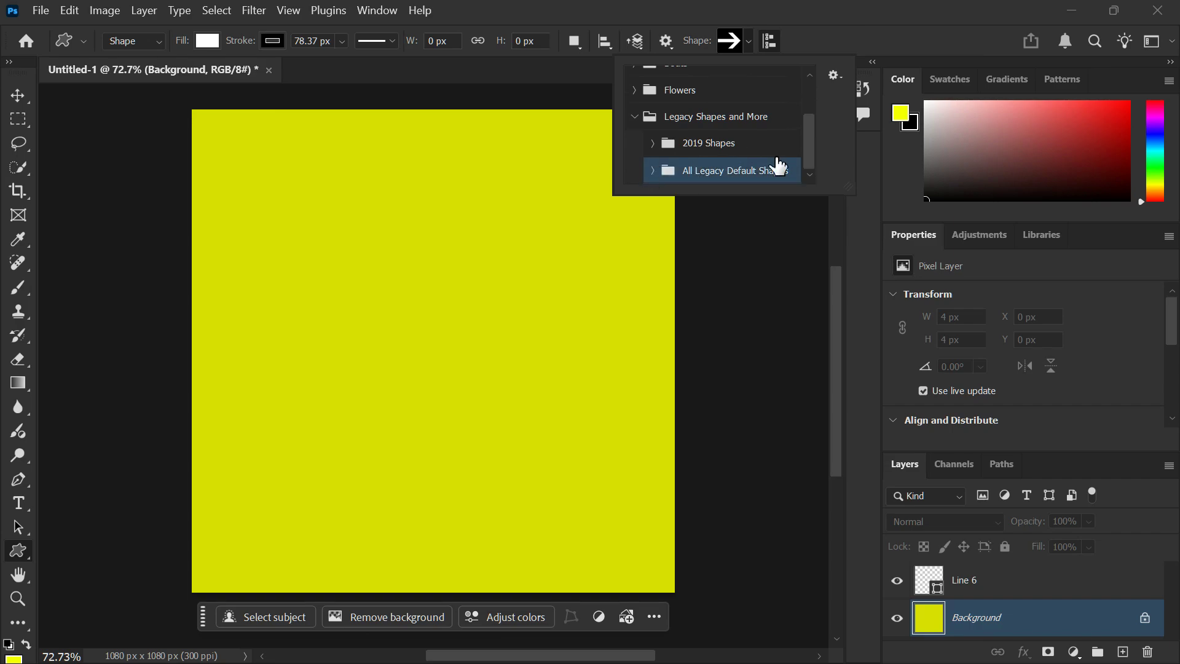
pyautogui.moveTo(809, 144); pyautogui.dragTo(800, 184)
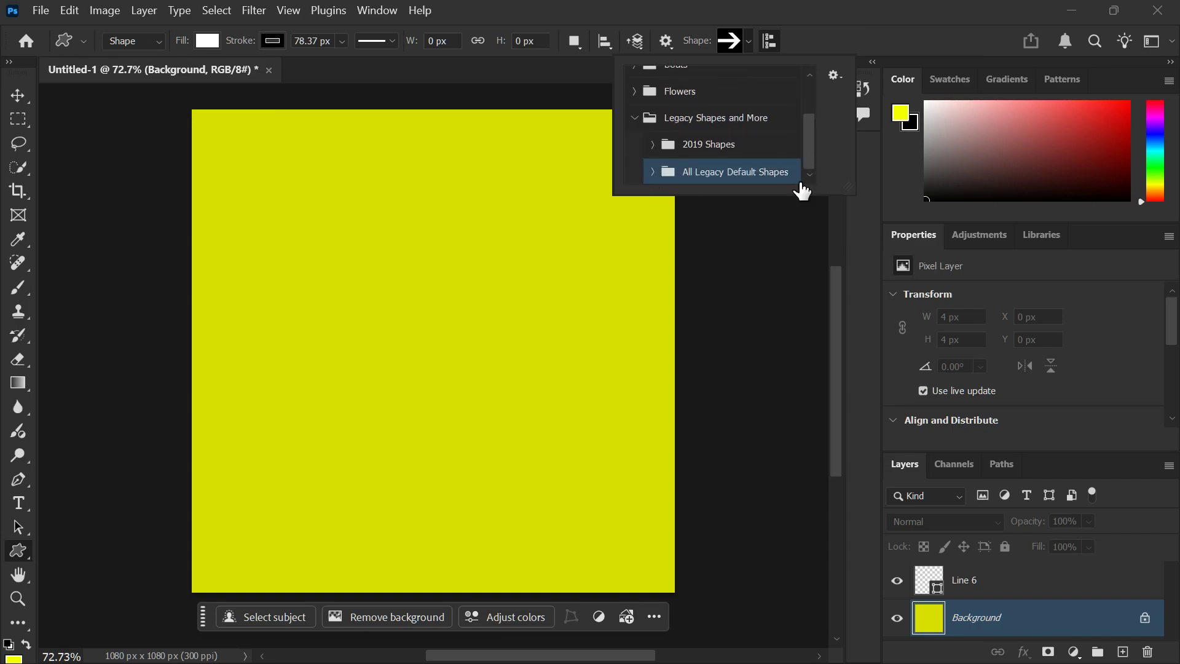
pyautogui.click(653, 170)
pyautogui.scroll(-1, 727, 163)
pyautogui.scroll(-3, 738, 150)
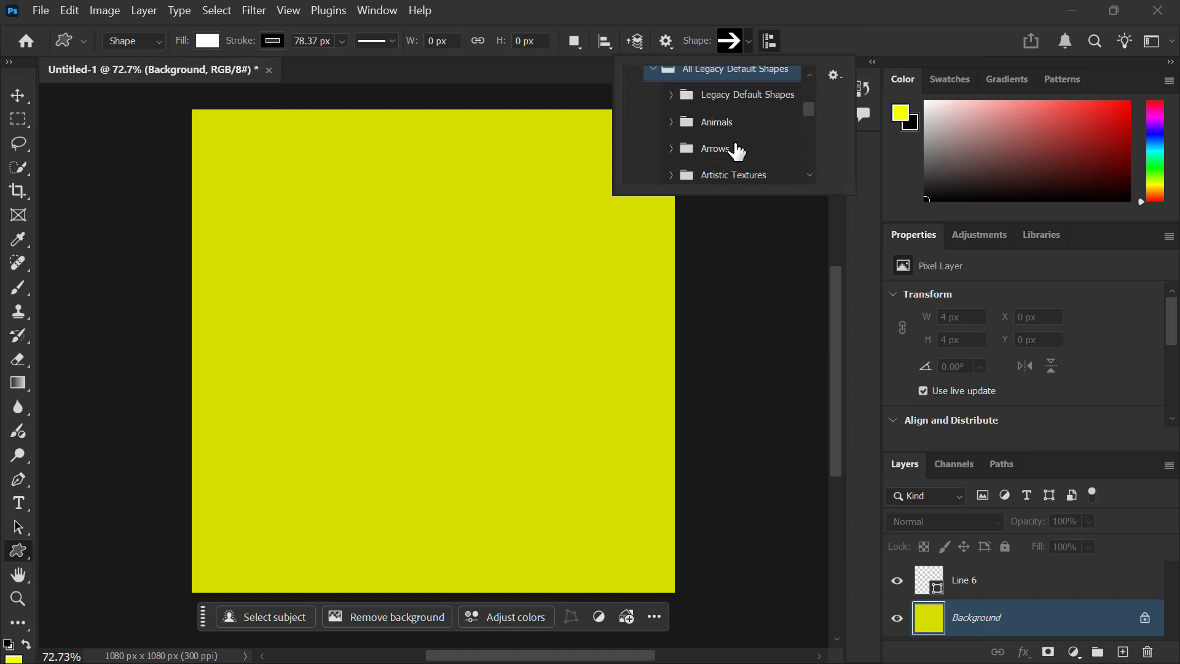
pyautogui.click(670, 133)
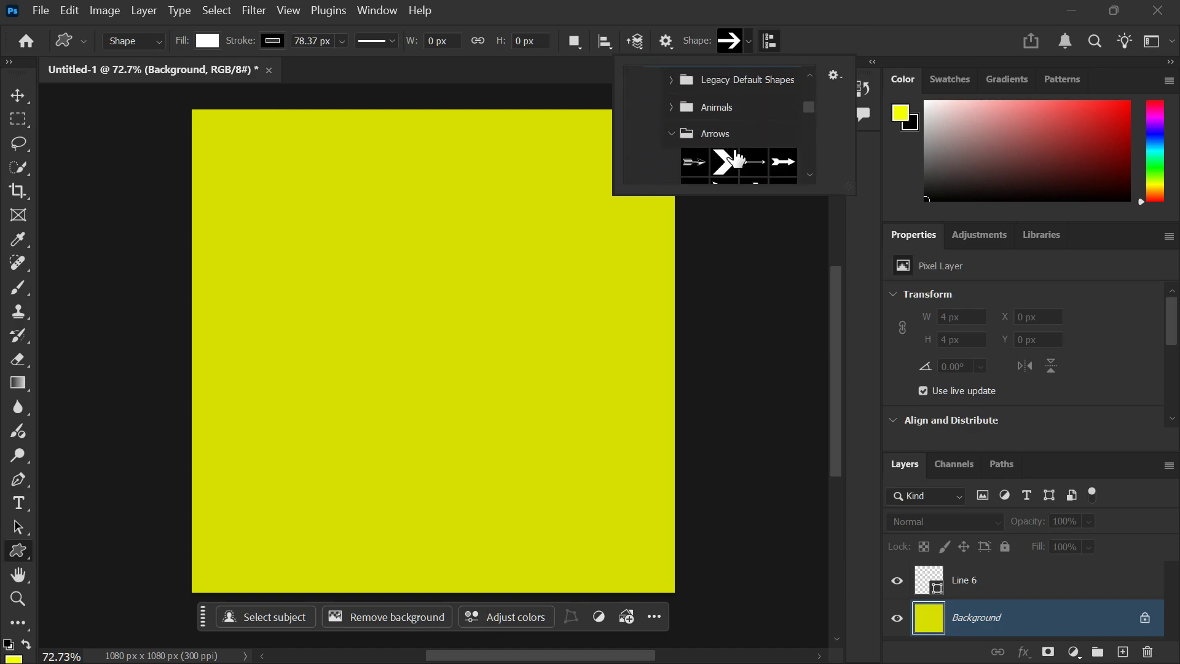
pyautogui.scroll(-2, 746, 157)
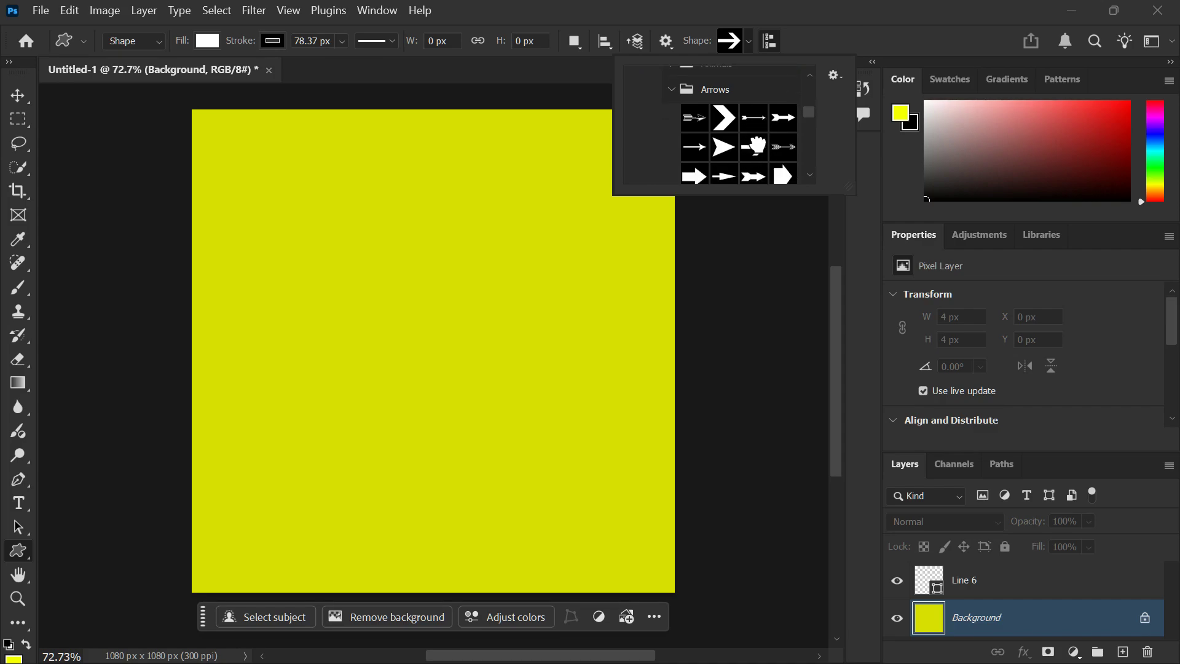
pyautogui.click(761, 149)
# Draw the arrow shape around the middle of the canvas, about 684 px wide and 500 px high.
pyautogui.click(284, 224)
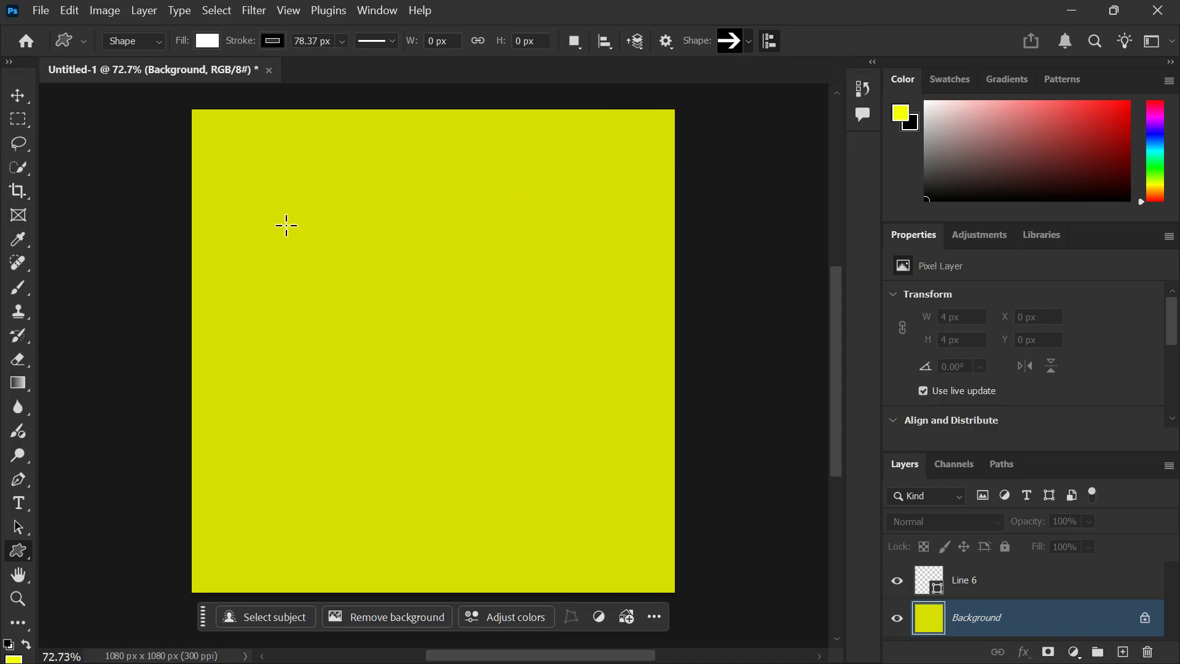
pyautogui.moveTo(285, 223); pyautogui.dragTo(533, 305)
pyautogui.moveTo(544, 382); pyautogui.dragTo(590, 446)
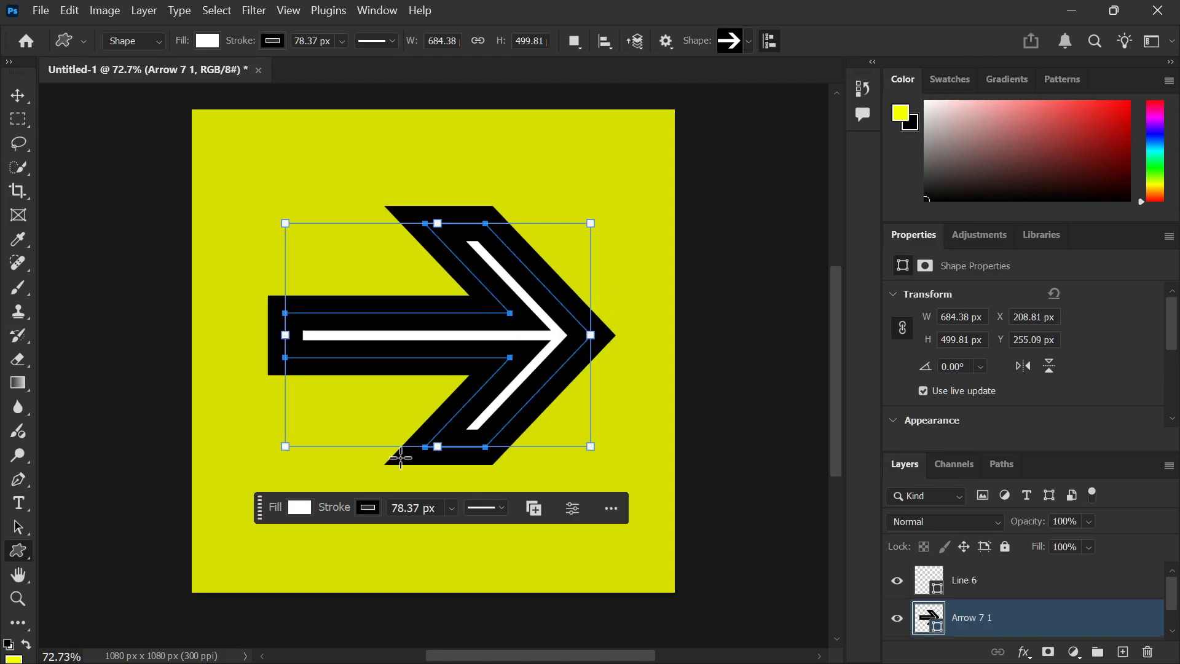
# Change the arrow's fill to black using the recently used colors.
pyautogui.click(298, 509)
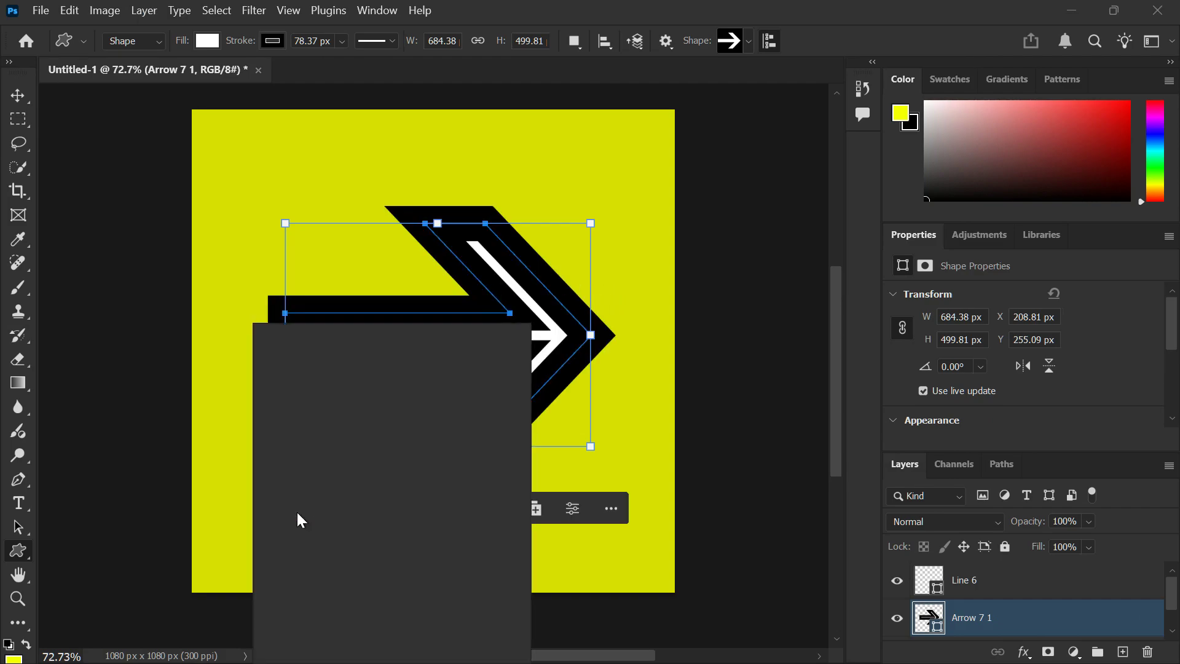
pyautogui.click(276, 415)
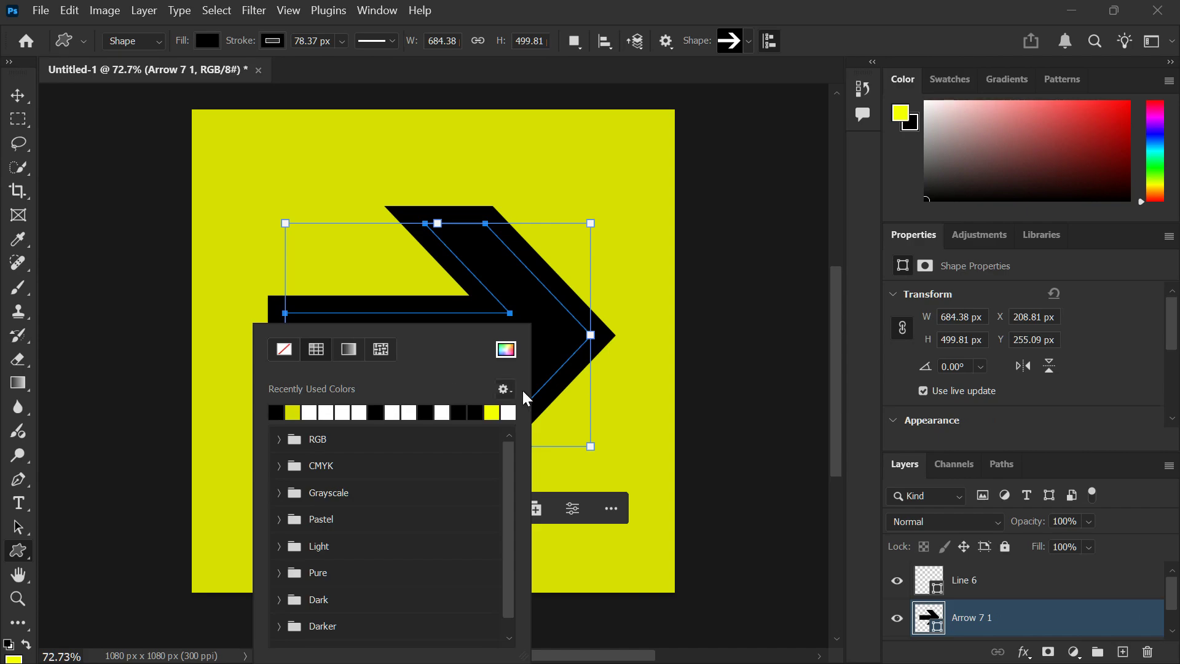
pyautogui.click(607, 407)
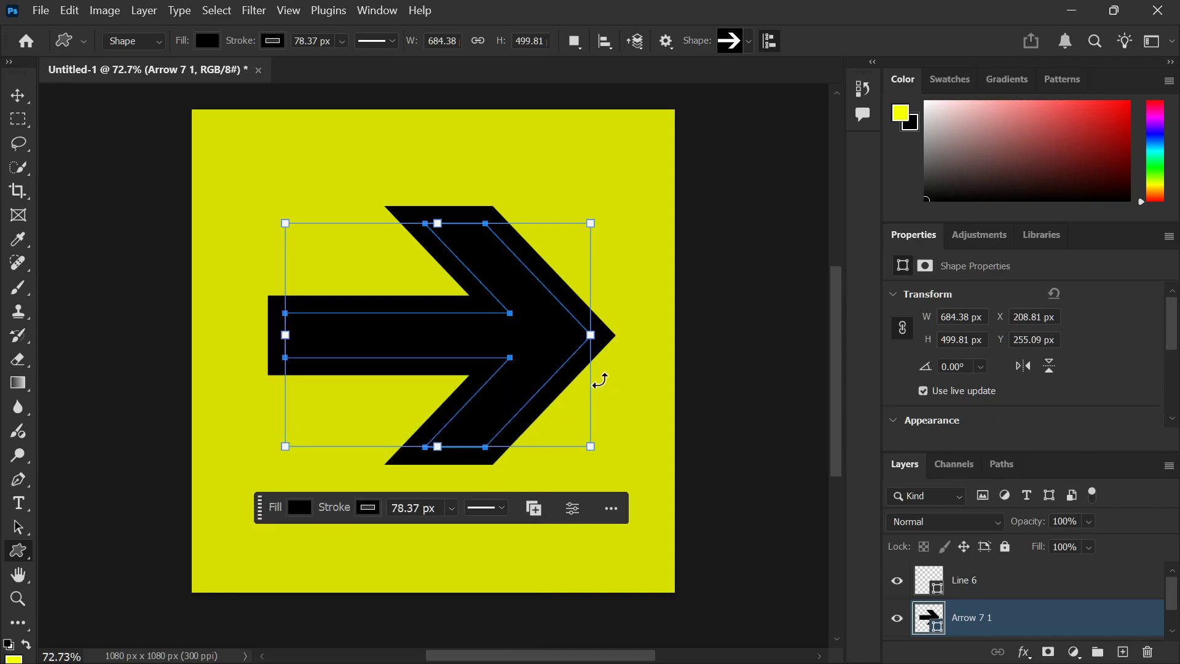
# Display the separate Shapes library and collapse its expanded Legacy Shapes and More group.
pyautogui.click(377, 11)
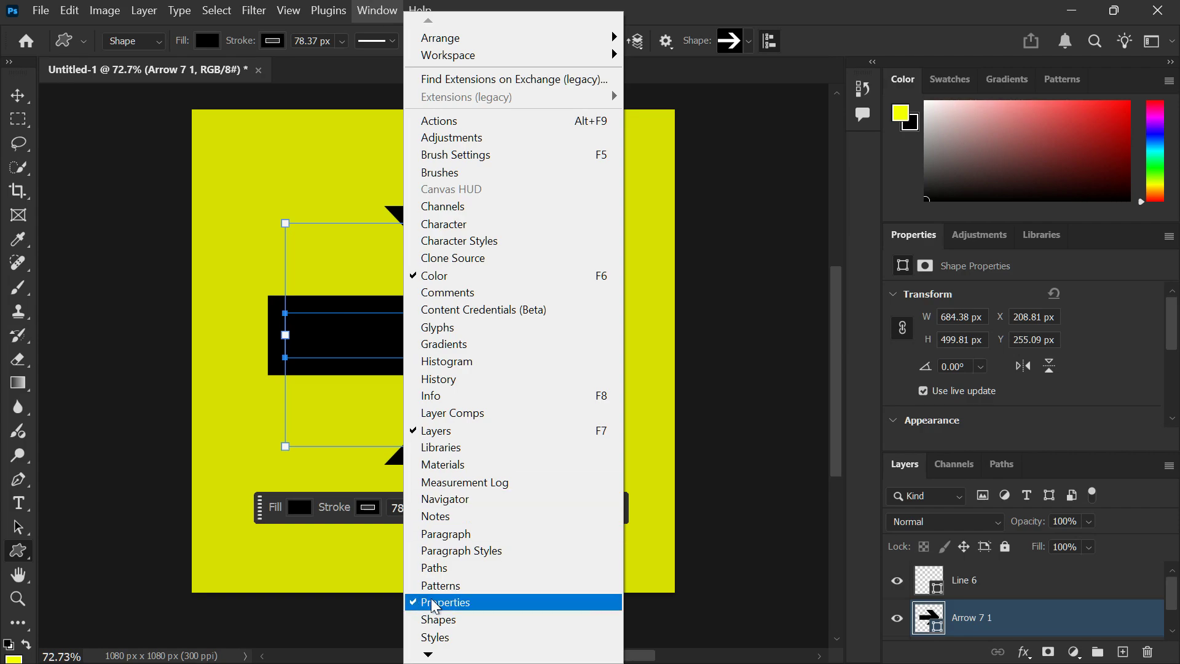
pyautogui.click(456, 620)
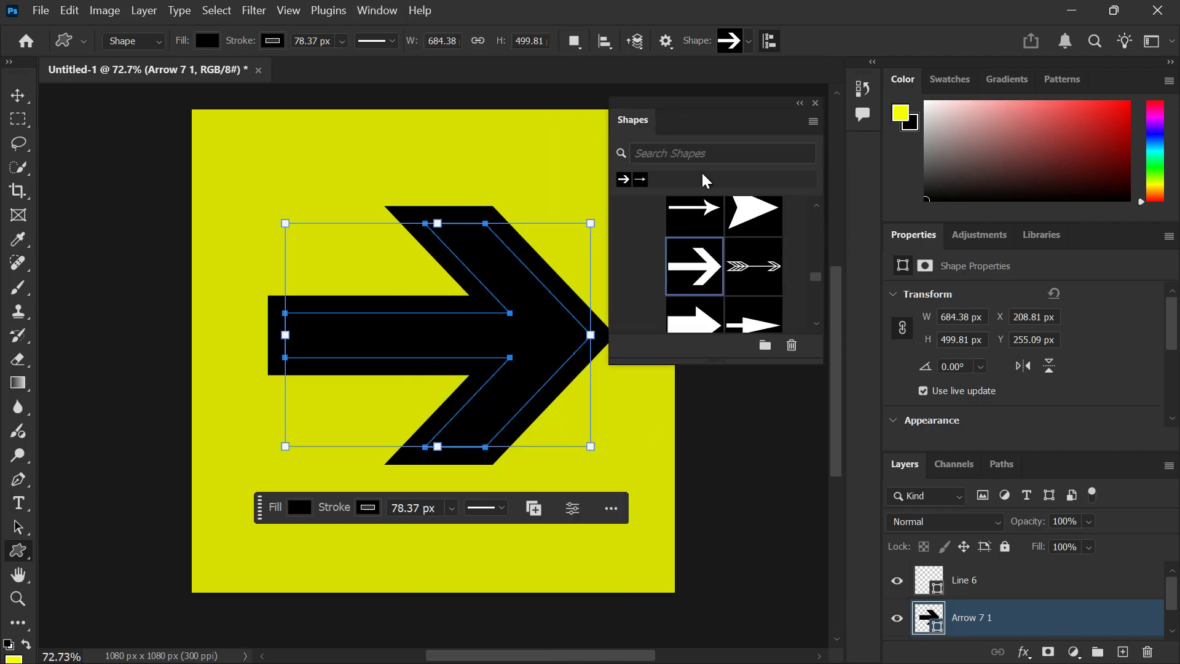
pyautogui.scroll(3, 684, 224)
pyautogui.moveTo(813, 273); pyautogui.dragTo(814, 203)
pyautogui.click(619, 275)
pyautogui.scroll(-1, 678, 279)
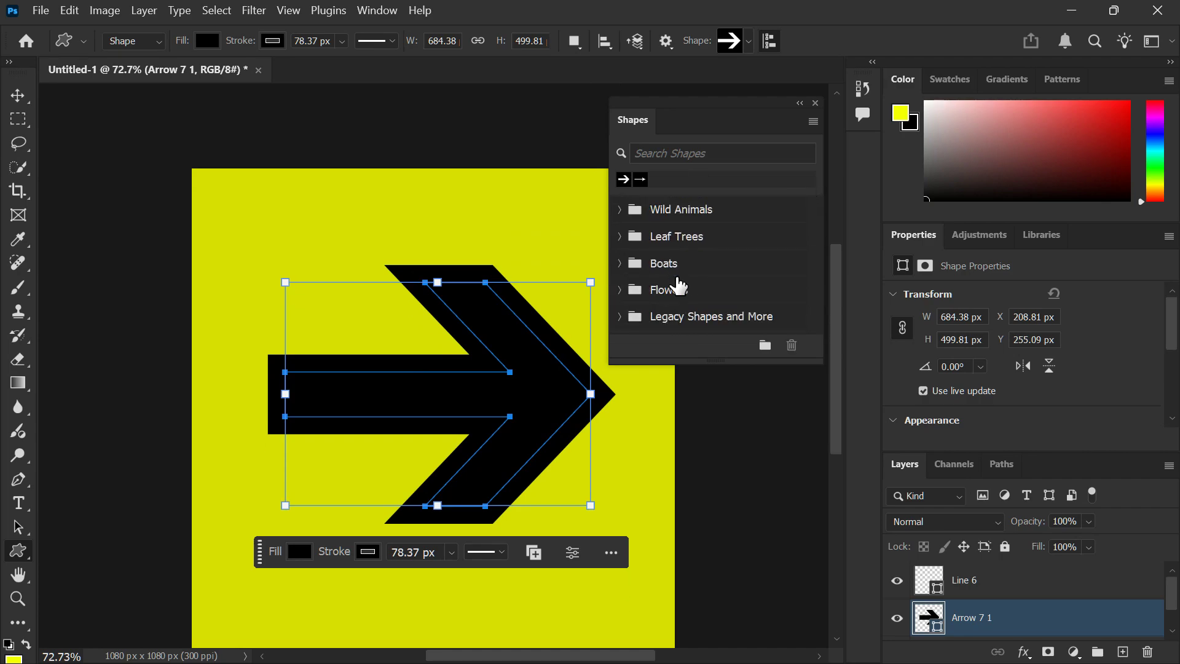
# Expand Legacy Shapes and More and examine the Arrows set under All Legacy Default Shapes.
pyautogui.scroll(-1, 679, 285)
pyautogui.click(726, 314)
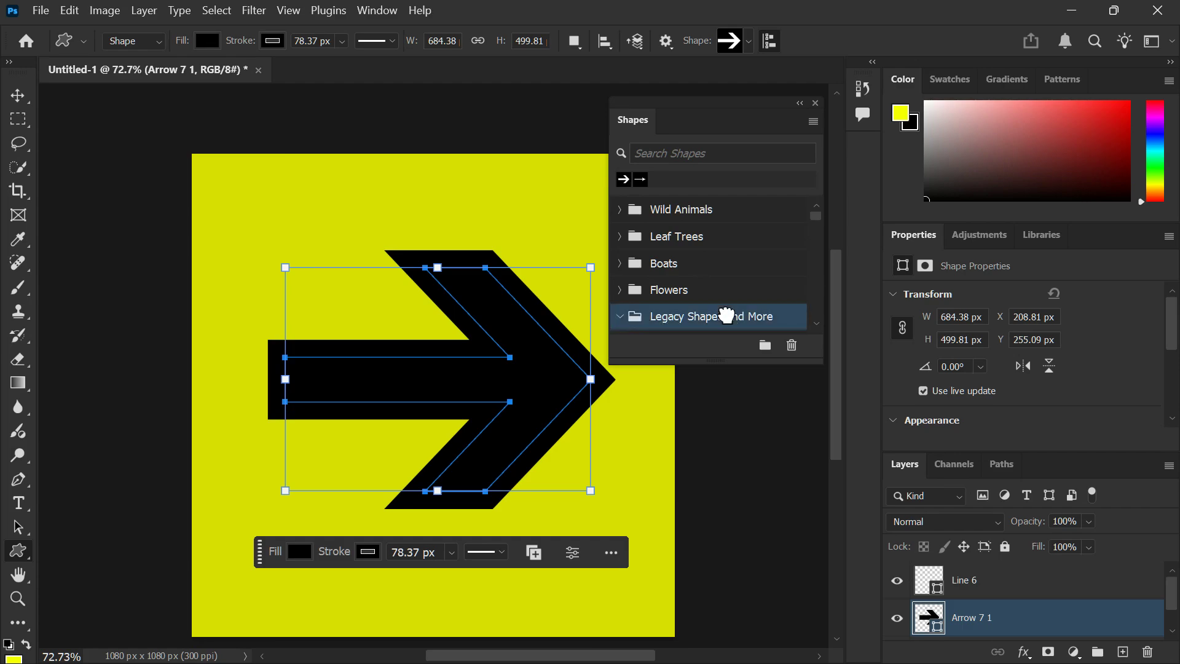
pyautogui.scroll(-6, 713, 289)
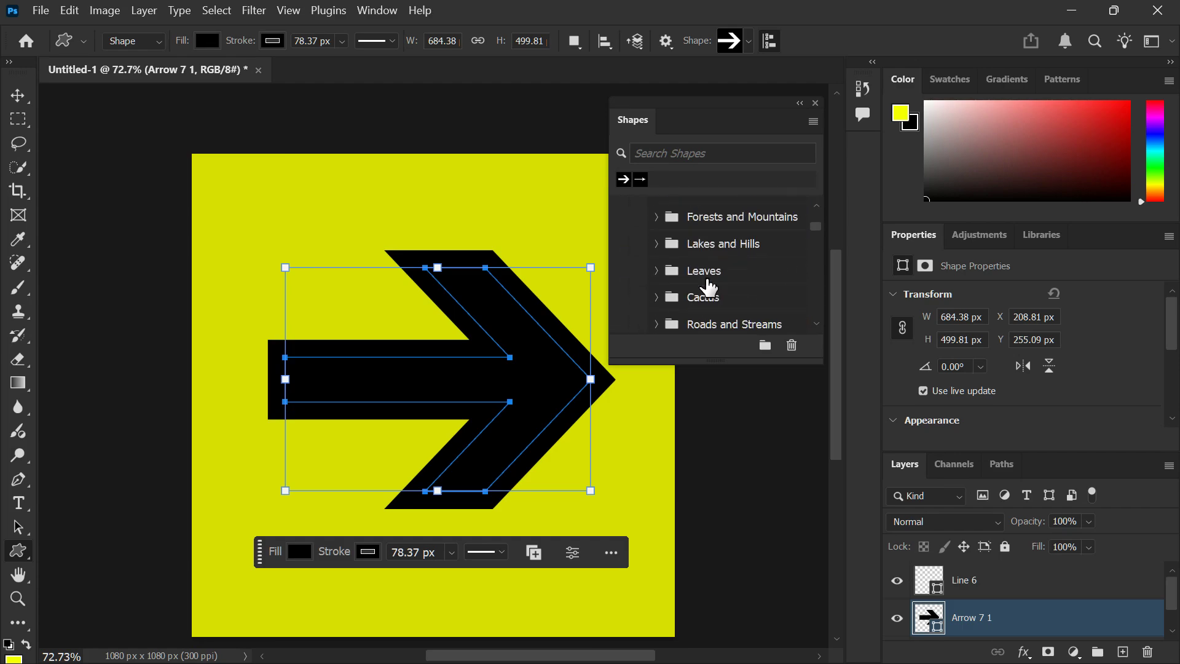
pyautogui.scroll(5, 707, 283)
pyautogui.click(638, 254)
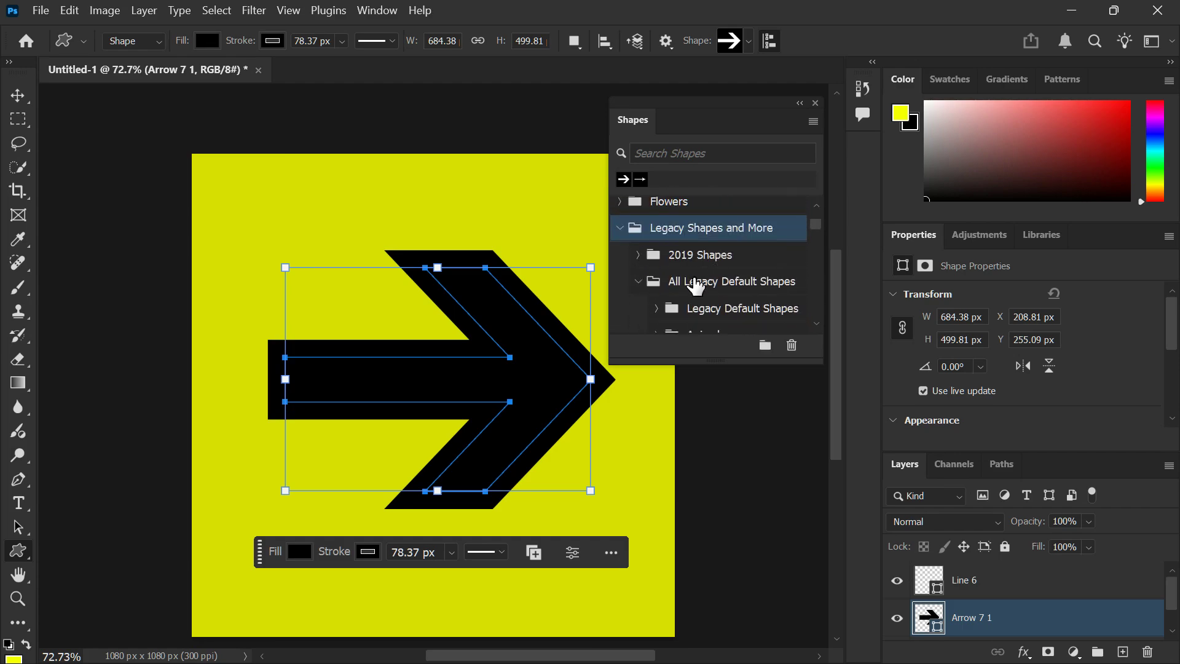
pyautogui.click(697, 283)
pyautogui.scroll(-2, 743, 290)
pyautogui.scroll(-2, 704, 307)
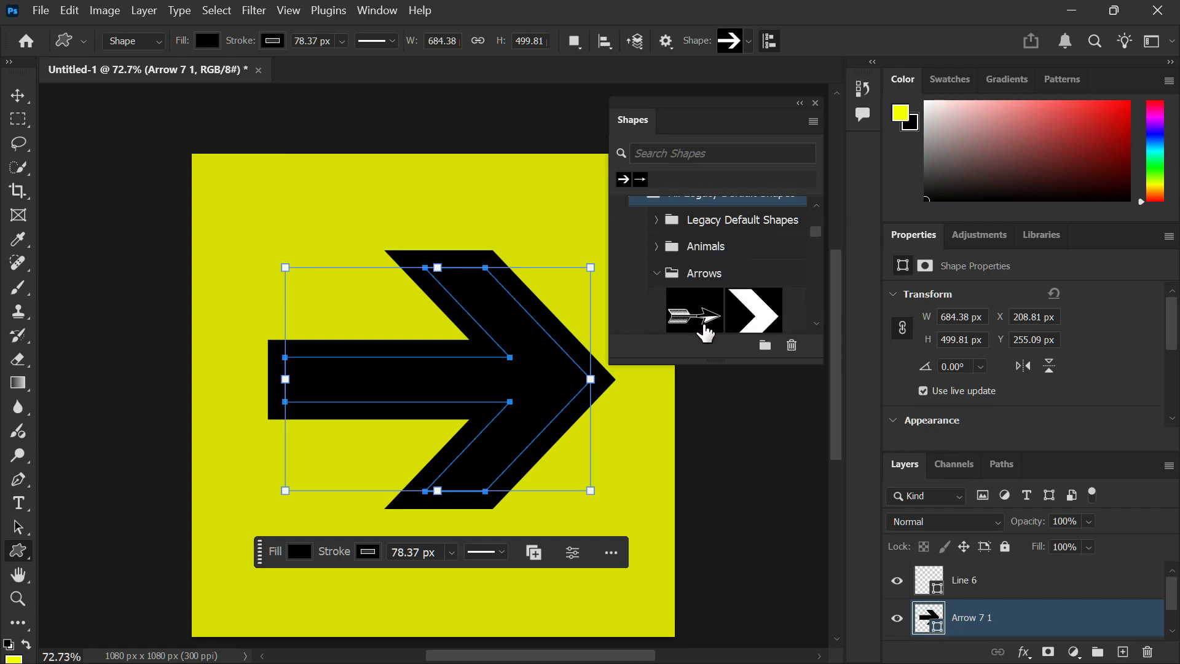
pyautogui.click(707, 273)
pyautogui.scroll(-1, 734, 292)
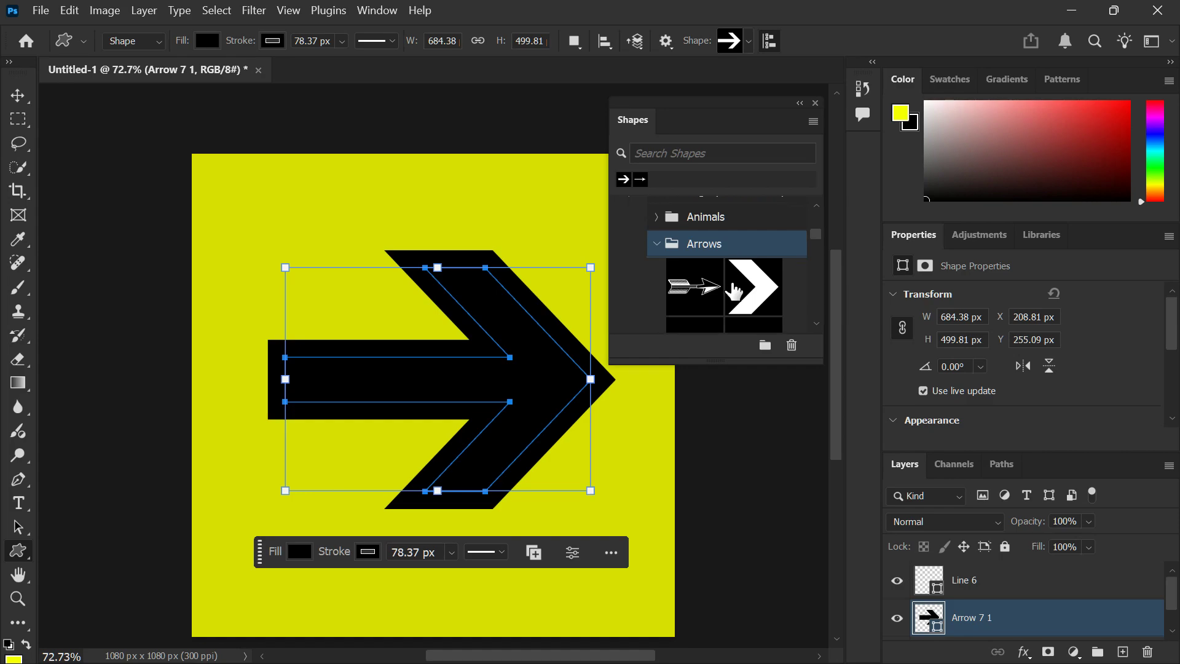
# Close the Shapes library and hide the path outline around the black arrow.
pyautogui.click(816, 104)
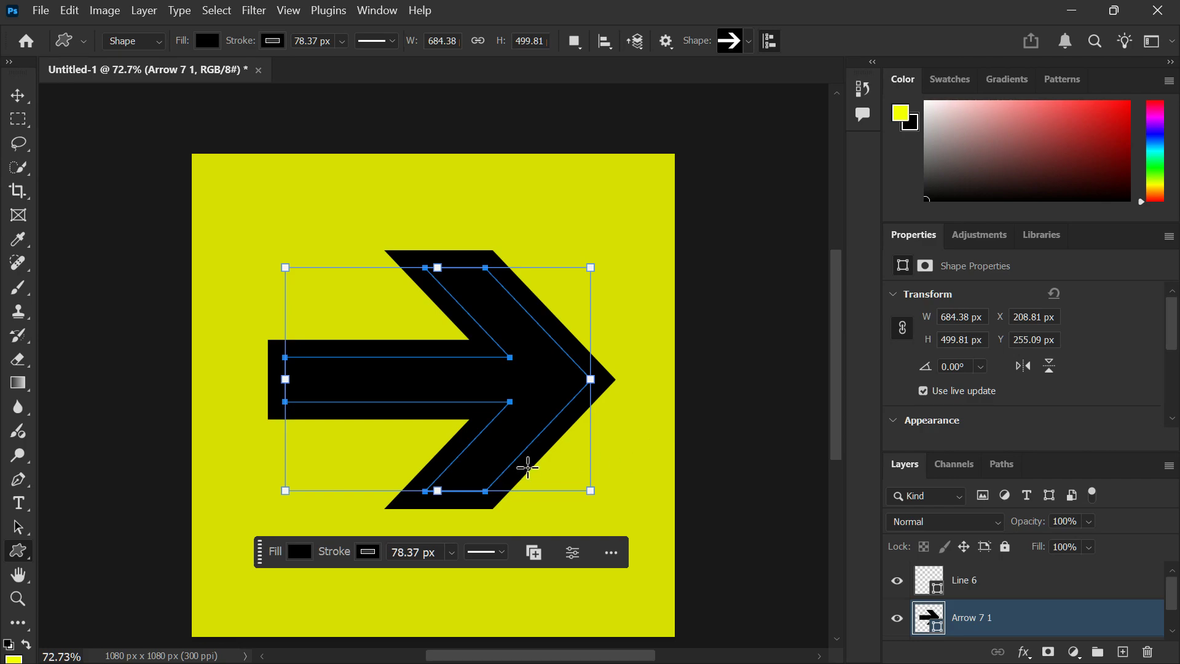
pyautogui.press('Return')
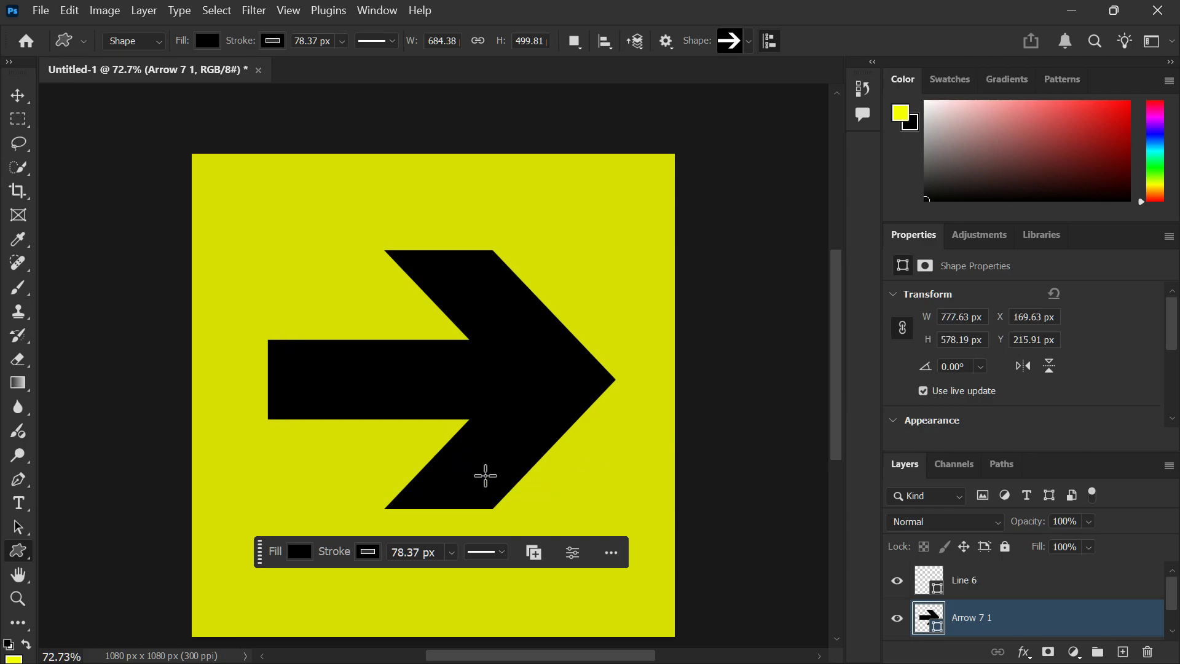